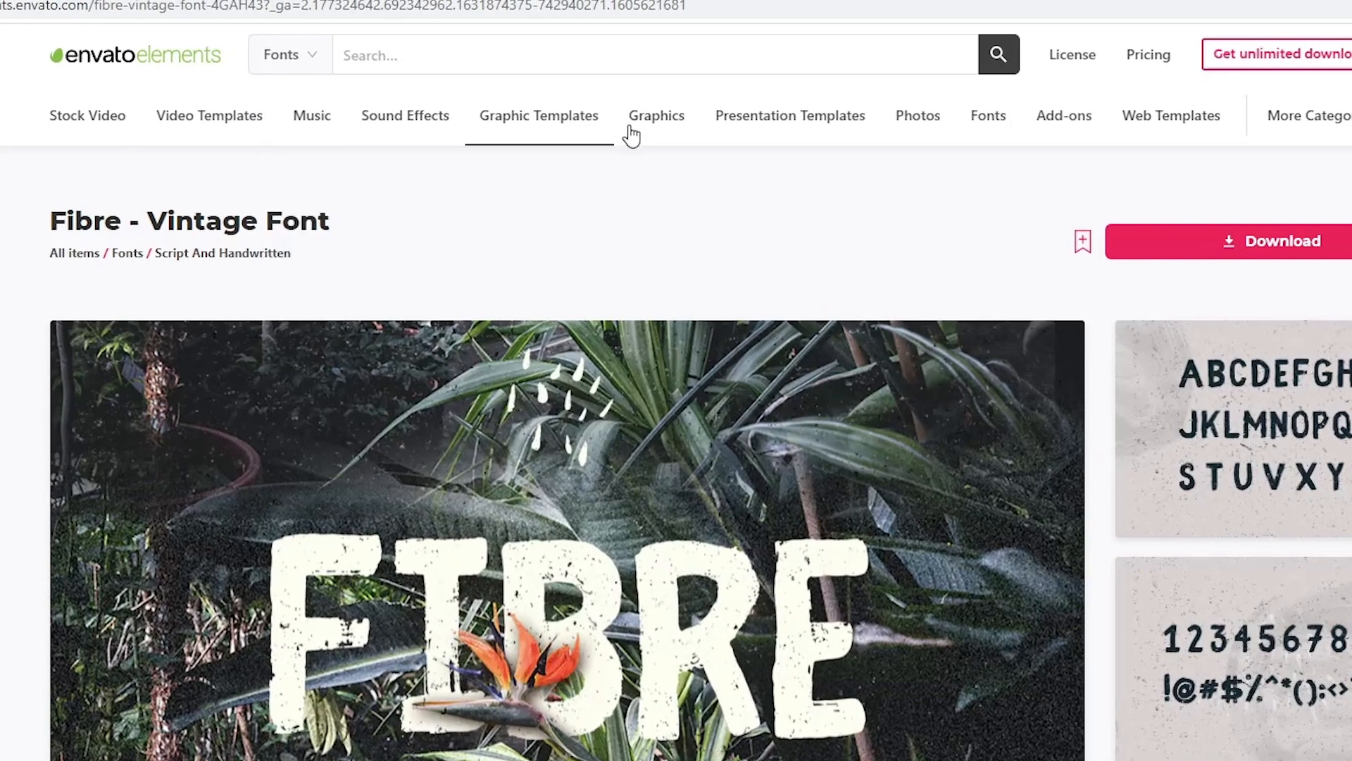
mouse_move(621, 87)
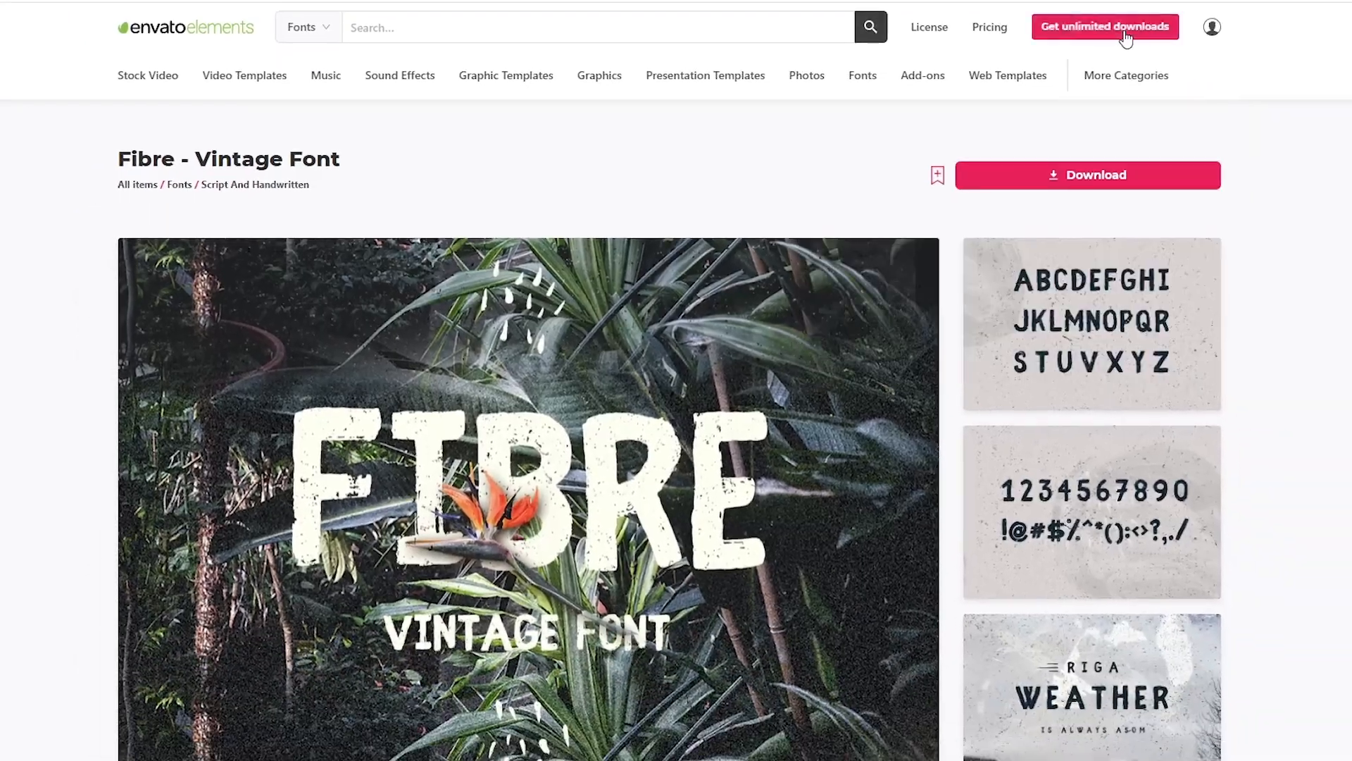
left_click(1324, 56)
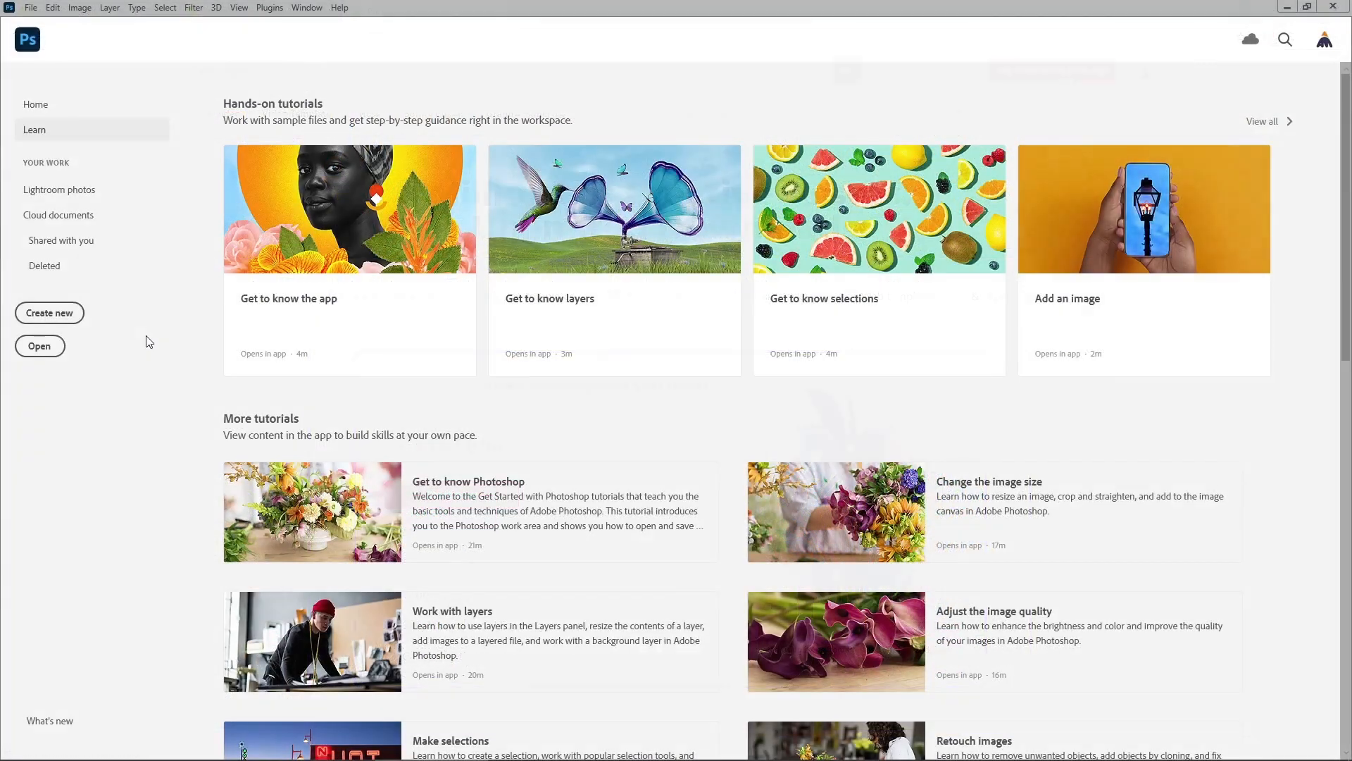
- Create a new 850 × 650 pixel document at 72 pixels/inch in 8-bit RGB Color with a white background
left_click(74, 317)
left_click(805, 233)
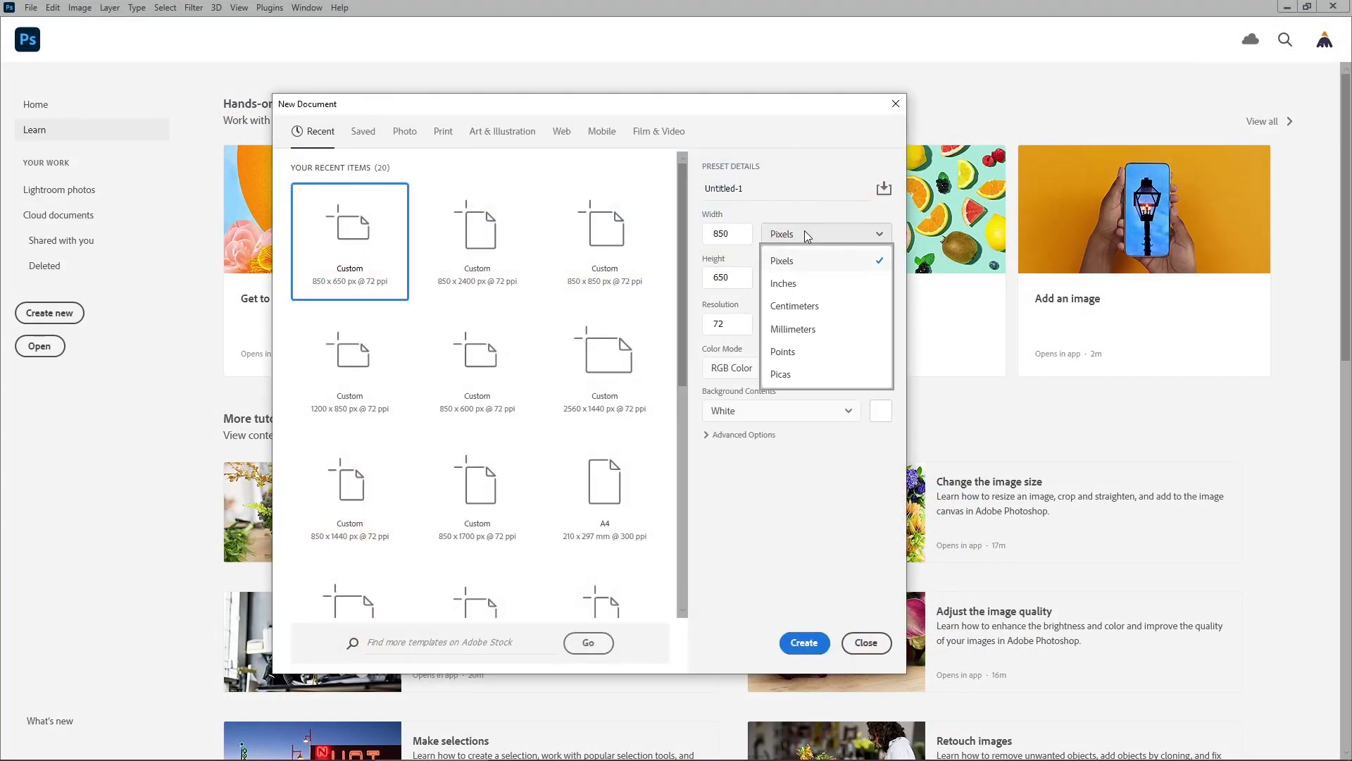
left_click(808, 262)
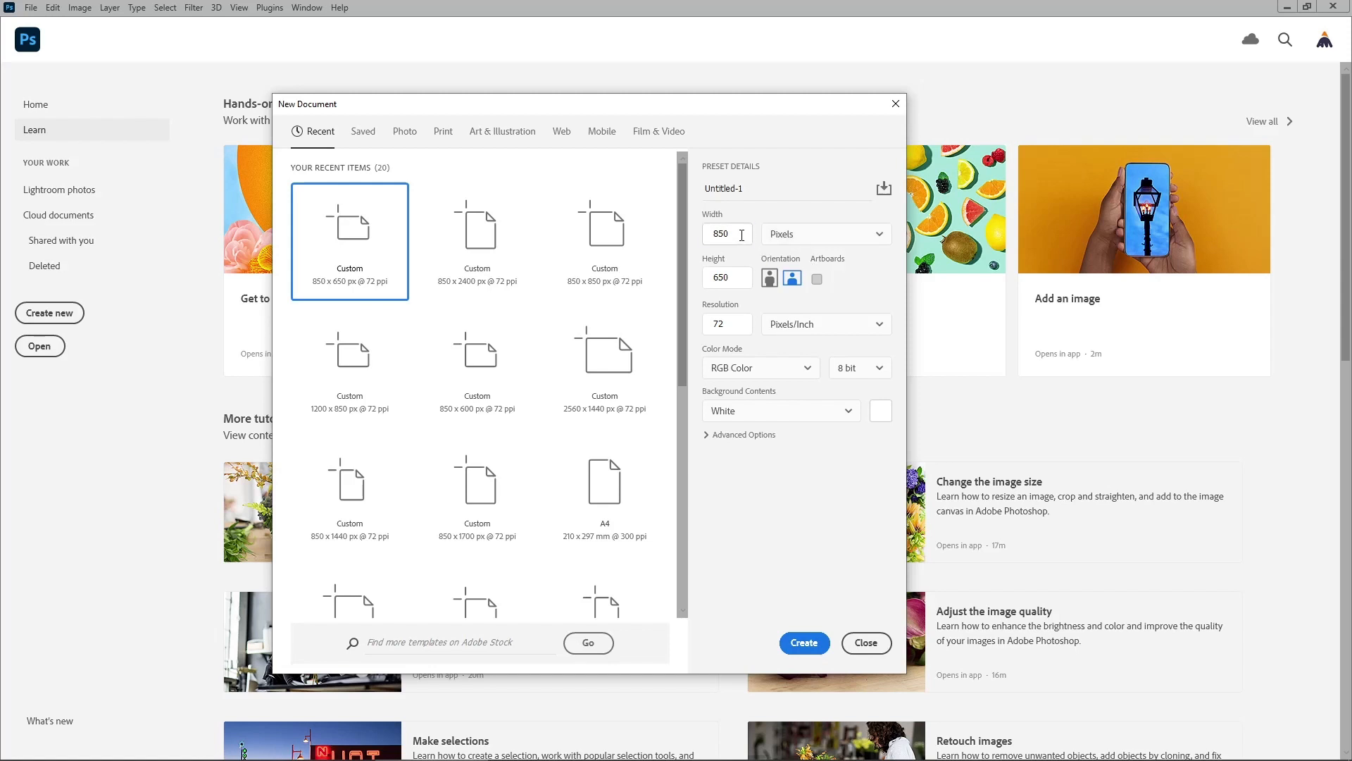
left_click_drag(742, 236, 705, 279)
left_click(730, 322)
left_click(785, 369)
left_click(758, 442)
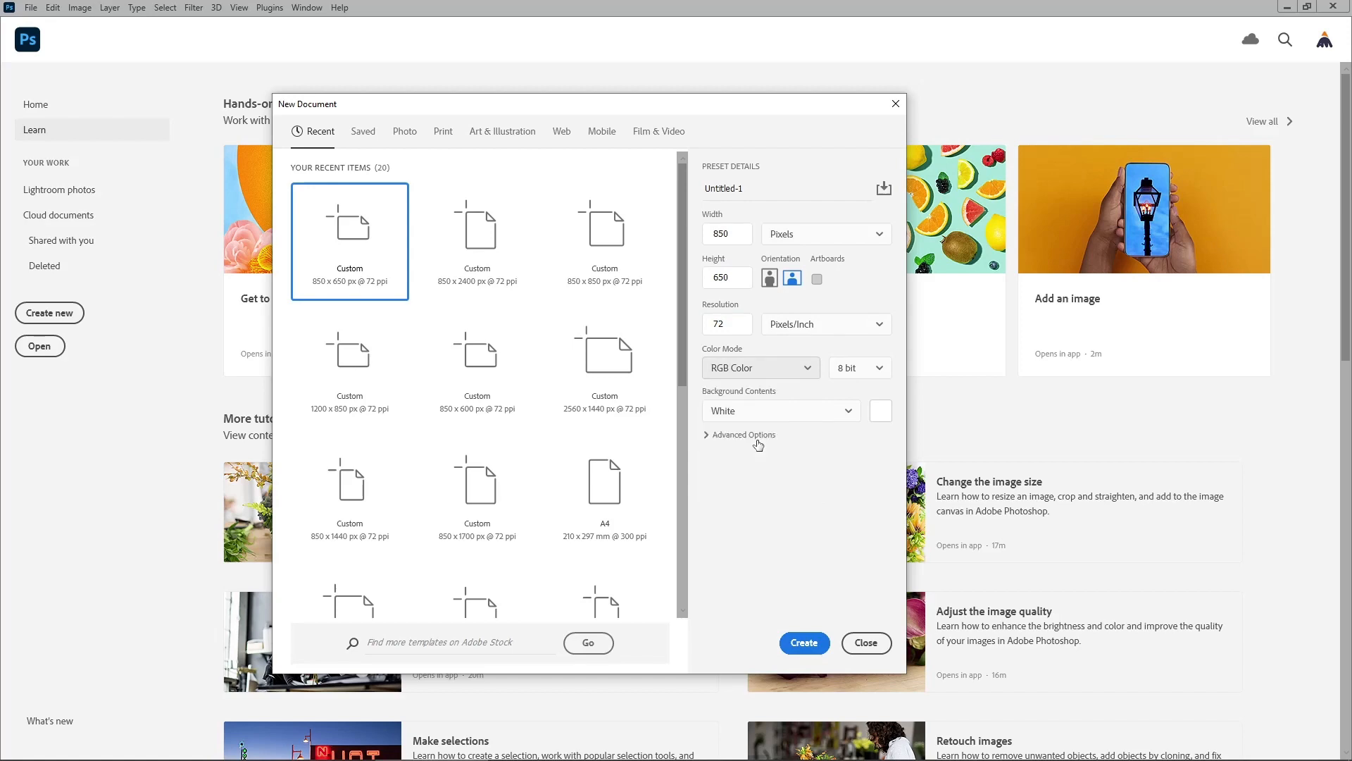
left_click(806, 642)
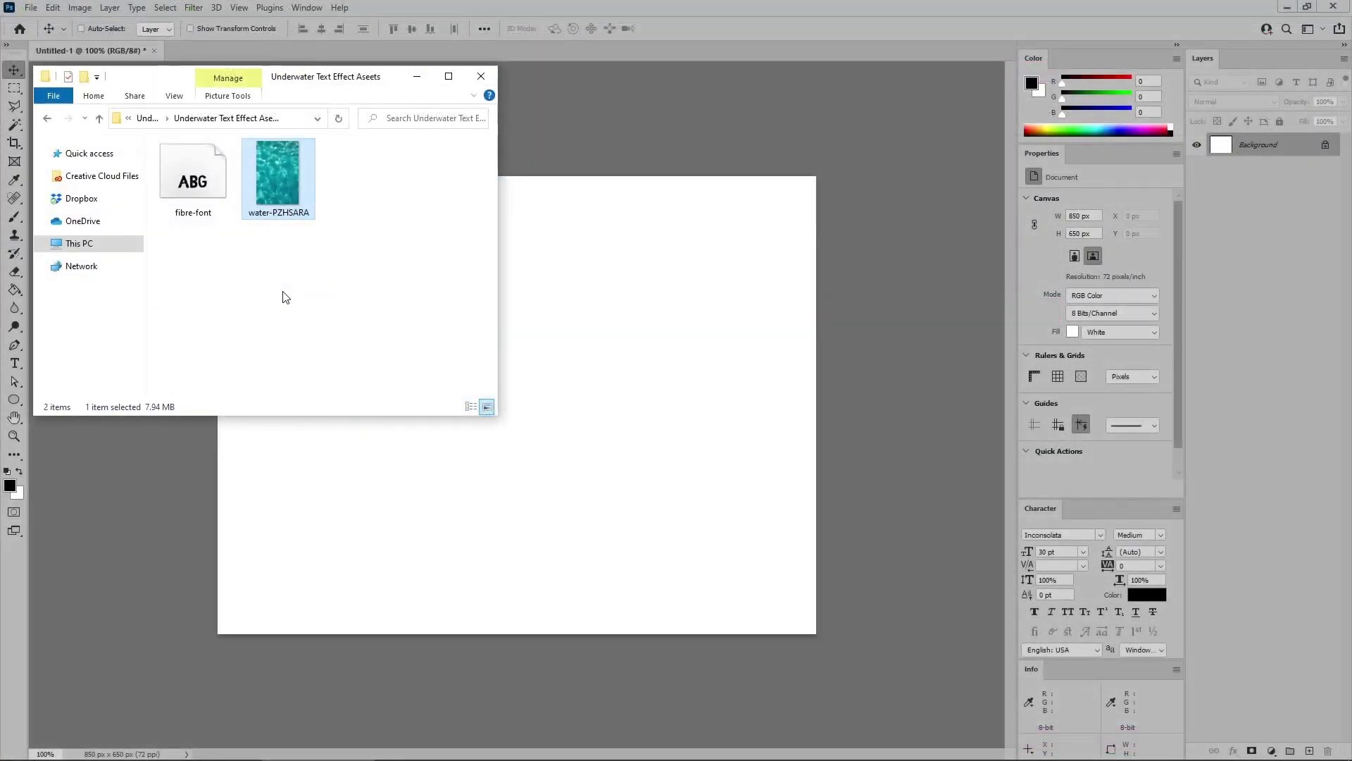
- Place the water-PZHSARA image in the document and rotate it 90 degrees
left_click_drag(282, 196, 561, 414)
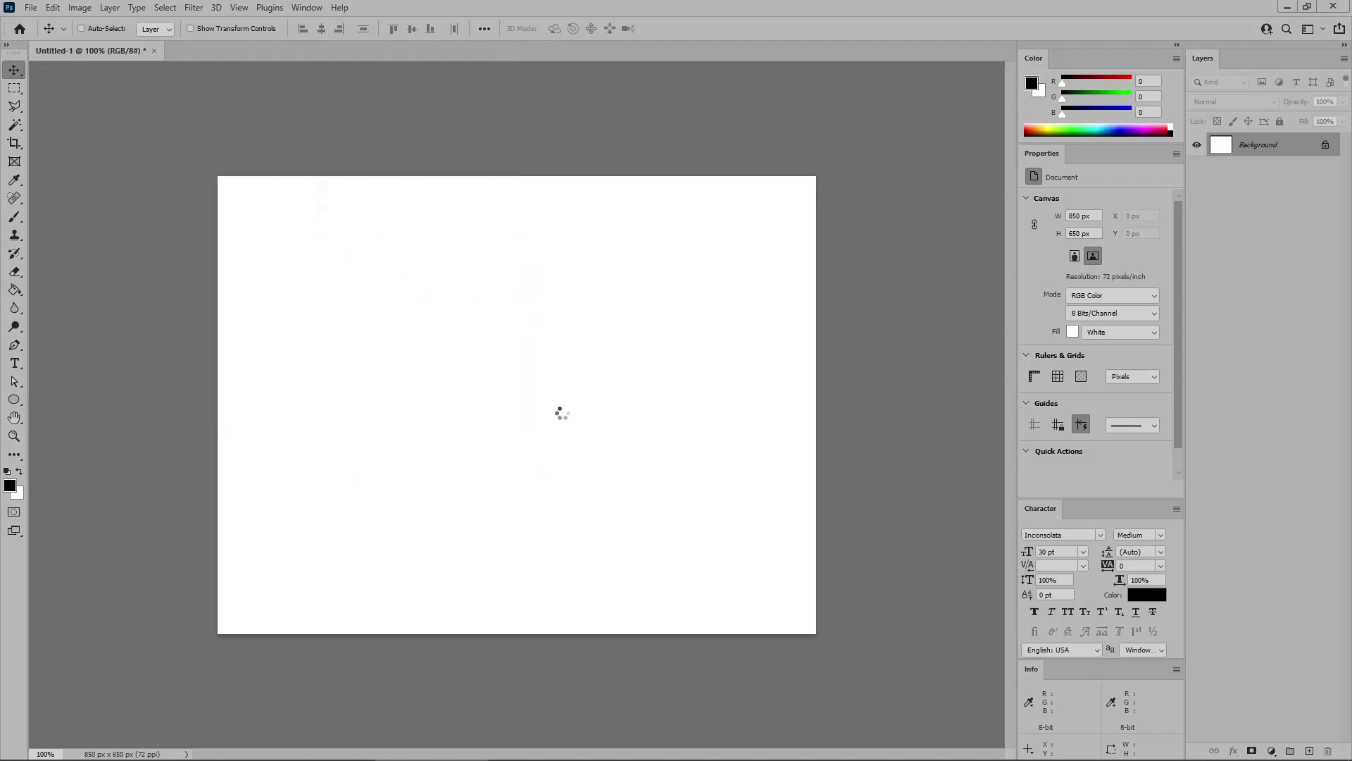
left_click_drag(680, 170, 687, 511)
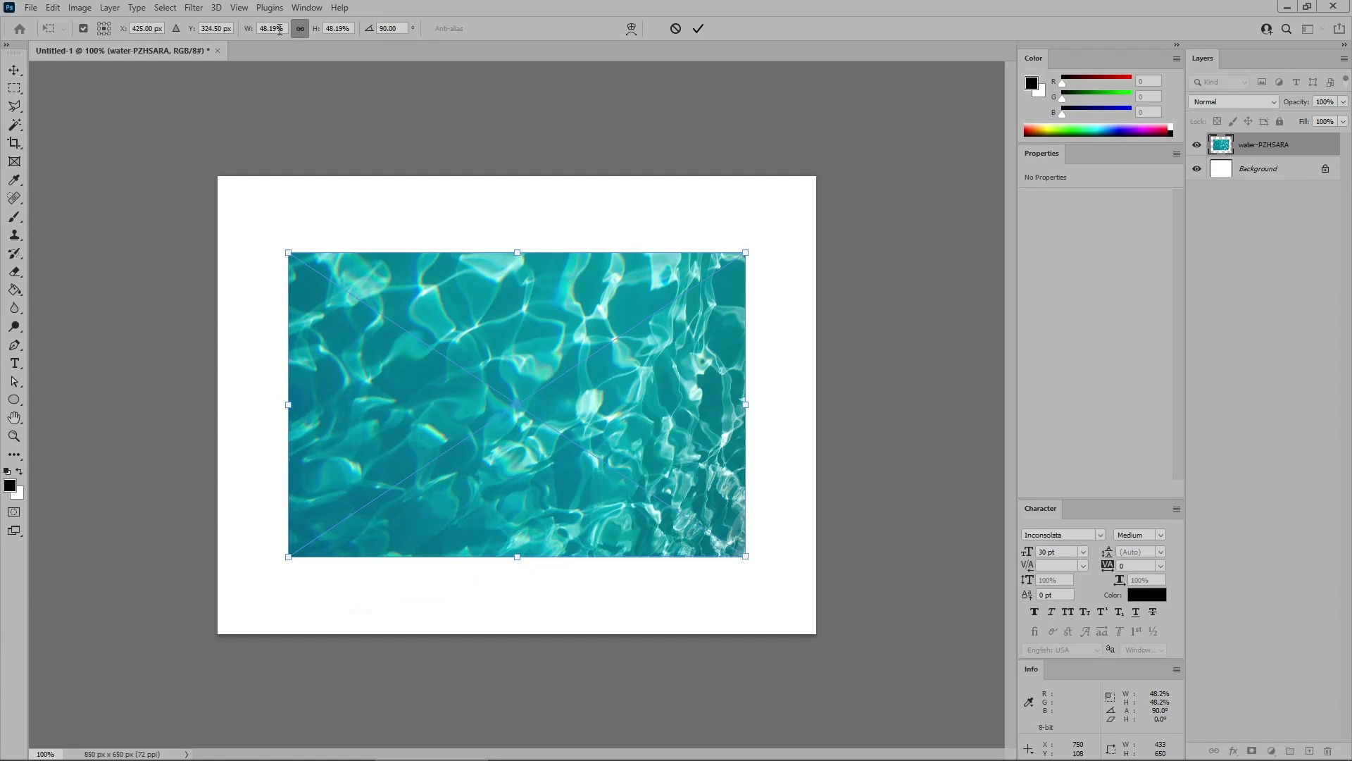
- Scale the water image to 90% and shift it down and to the right so it still covers the whole canvas
double_click(280, 30)
type("90")
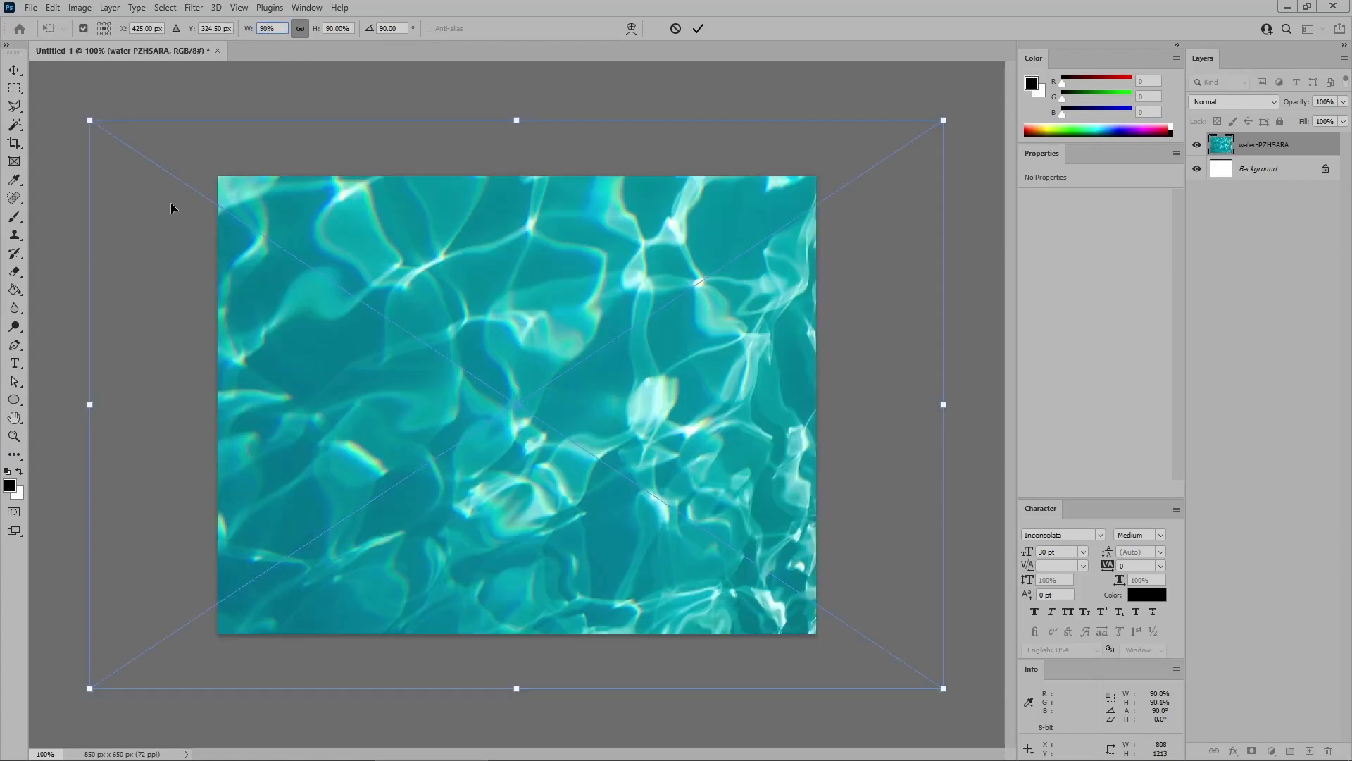
left_click_drag(177, 176, 253, 218)
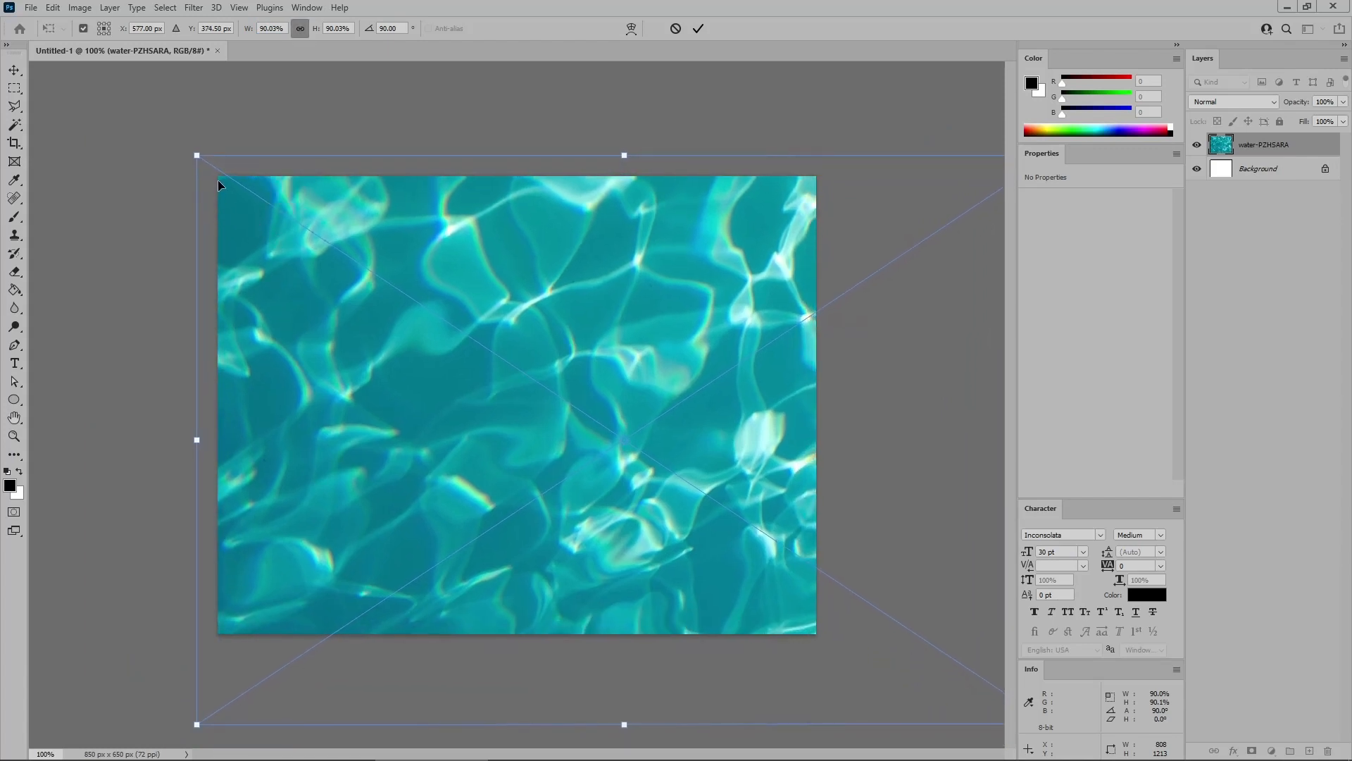
key("Return")
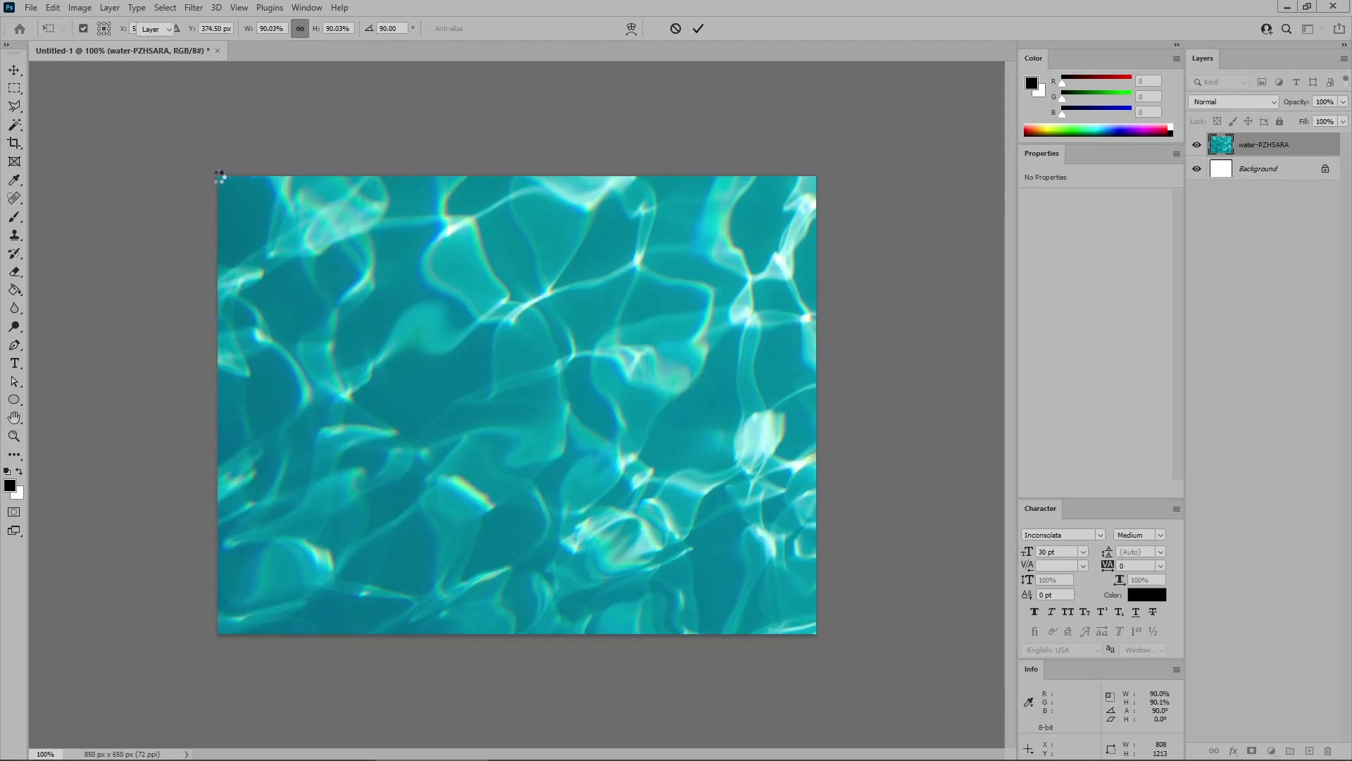
- Set the Type tool's font to Fibre Vintage at 250 pt
left_click(15, 363)
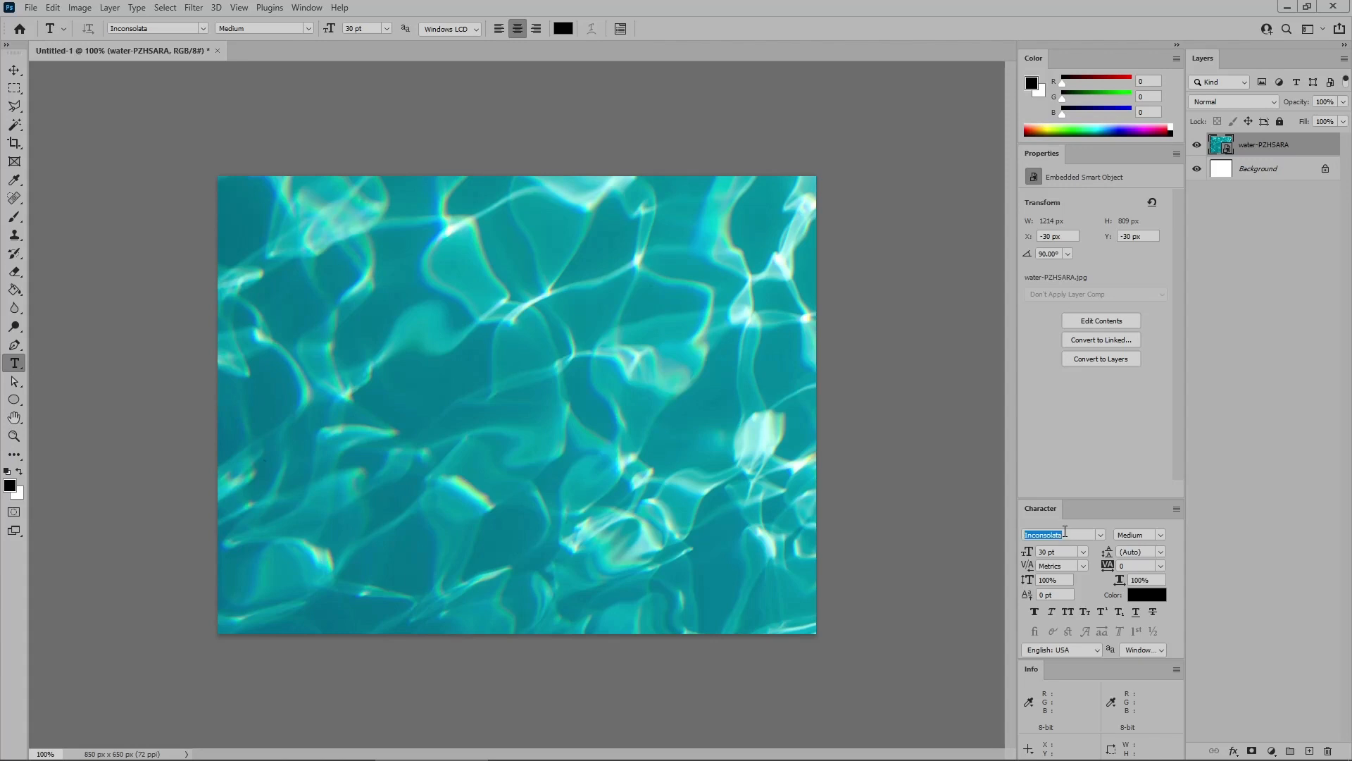
left_click(1066, 535)
type("fibre")
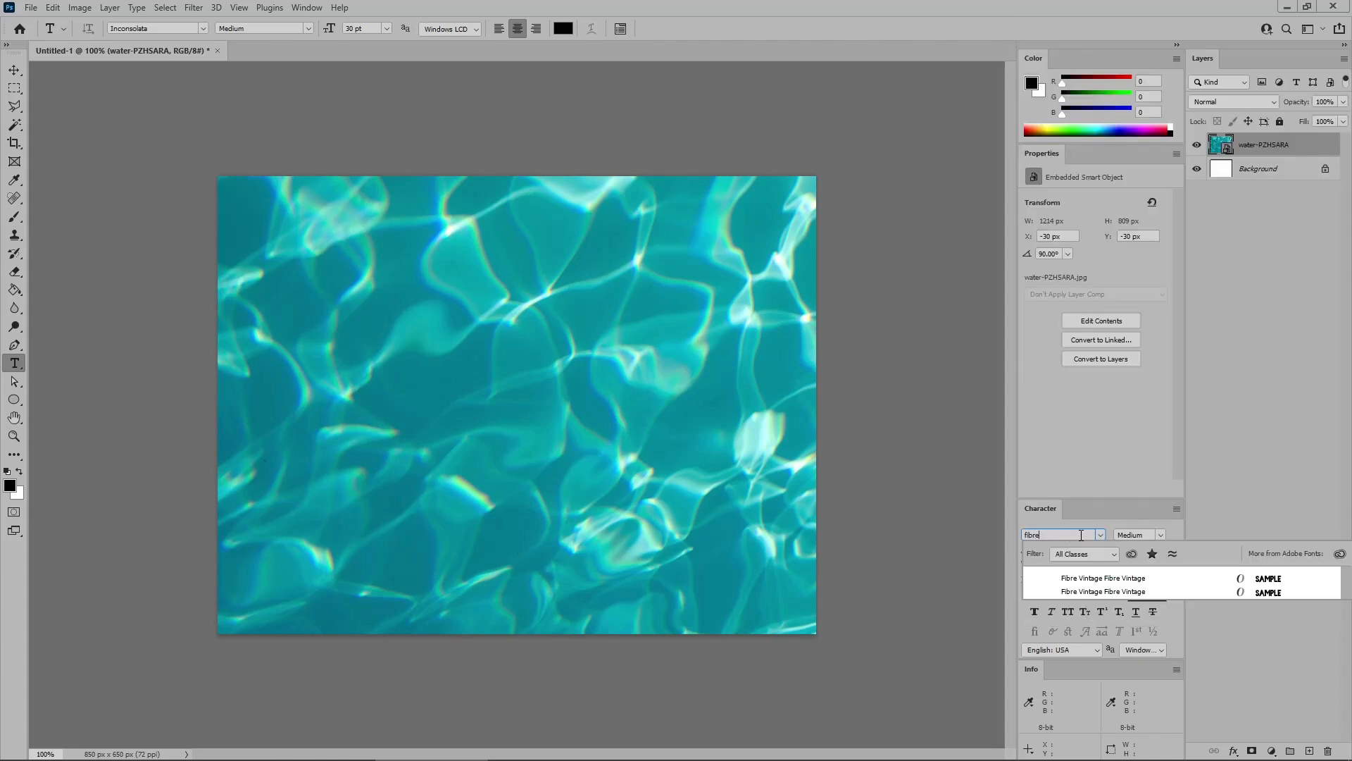
key("Return")
key("Tab")
type("2")
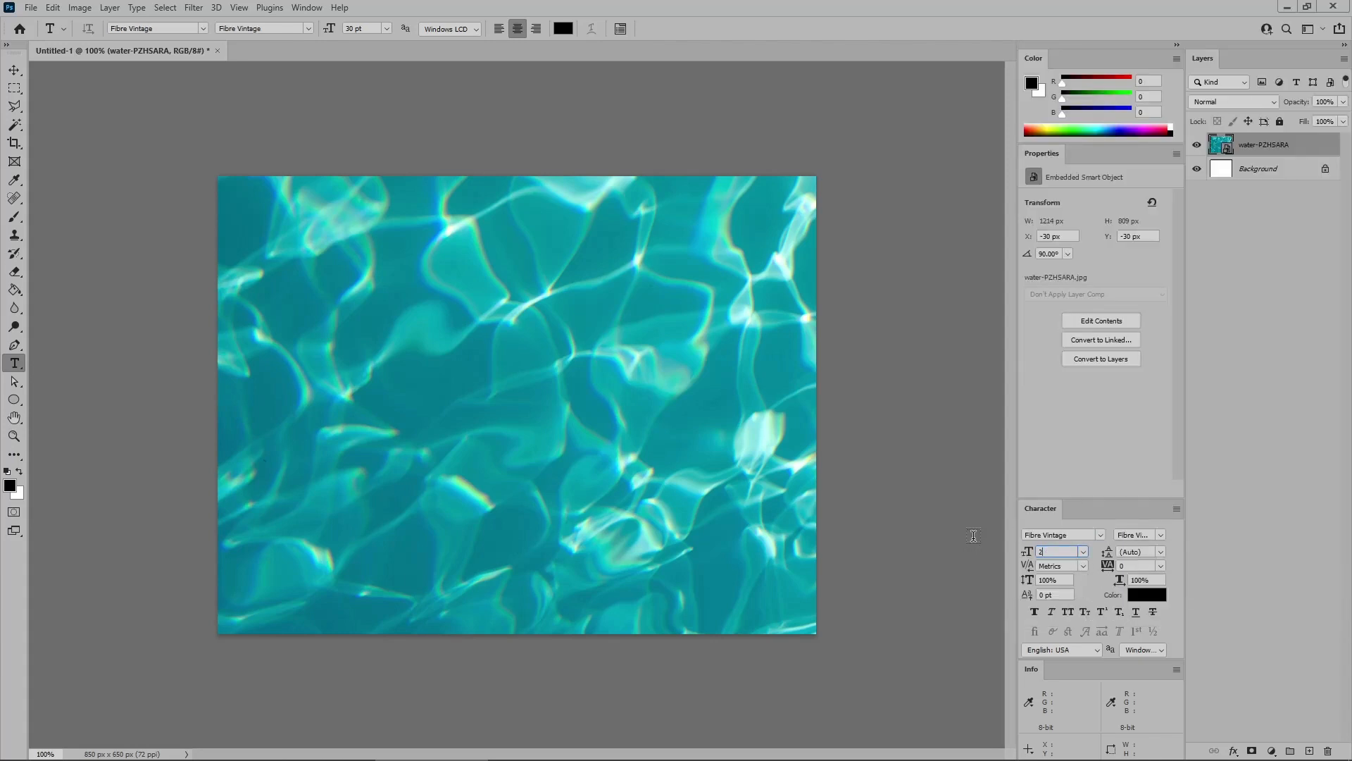
type("50")
key("Return")
- Set the text color to R 90, G 97, B 99
left_click(1146, 594)
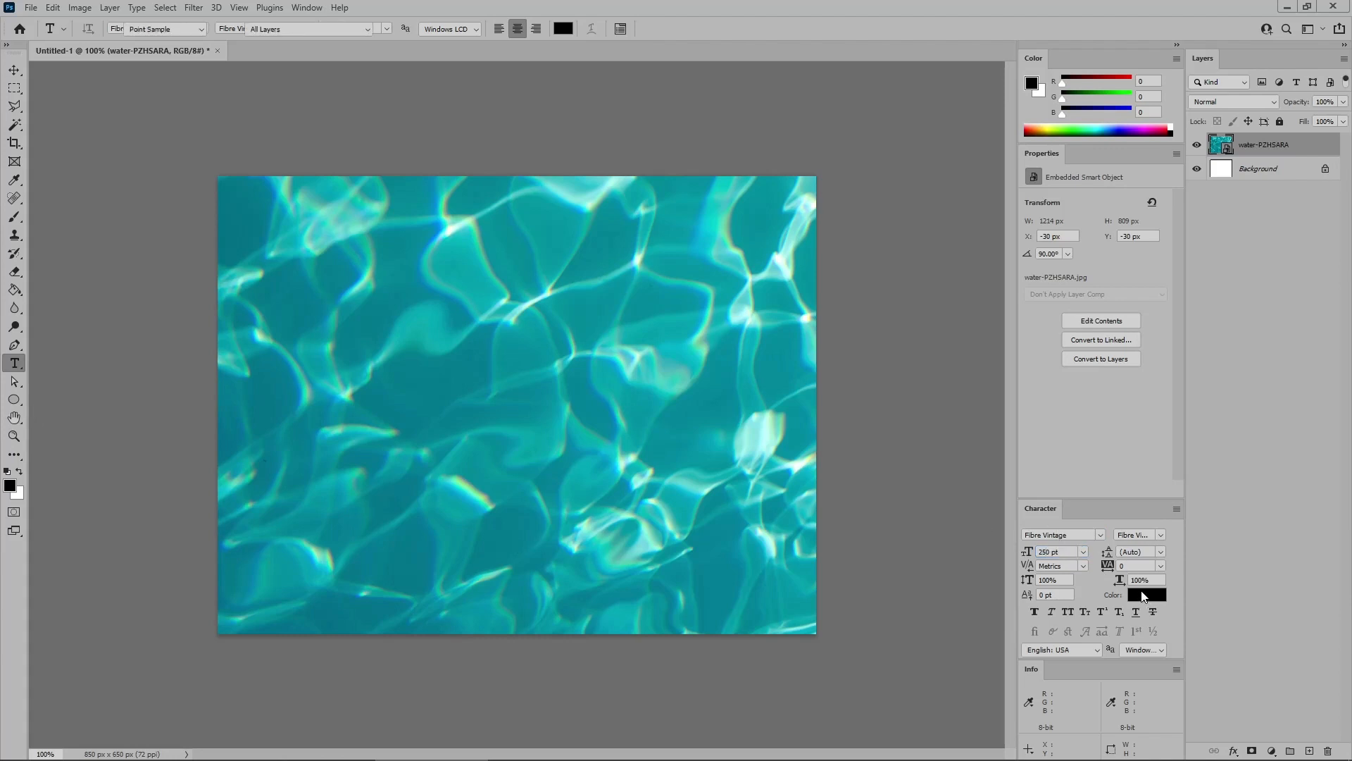
left_click(886, 659)
type("90")
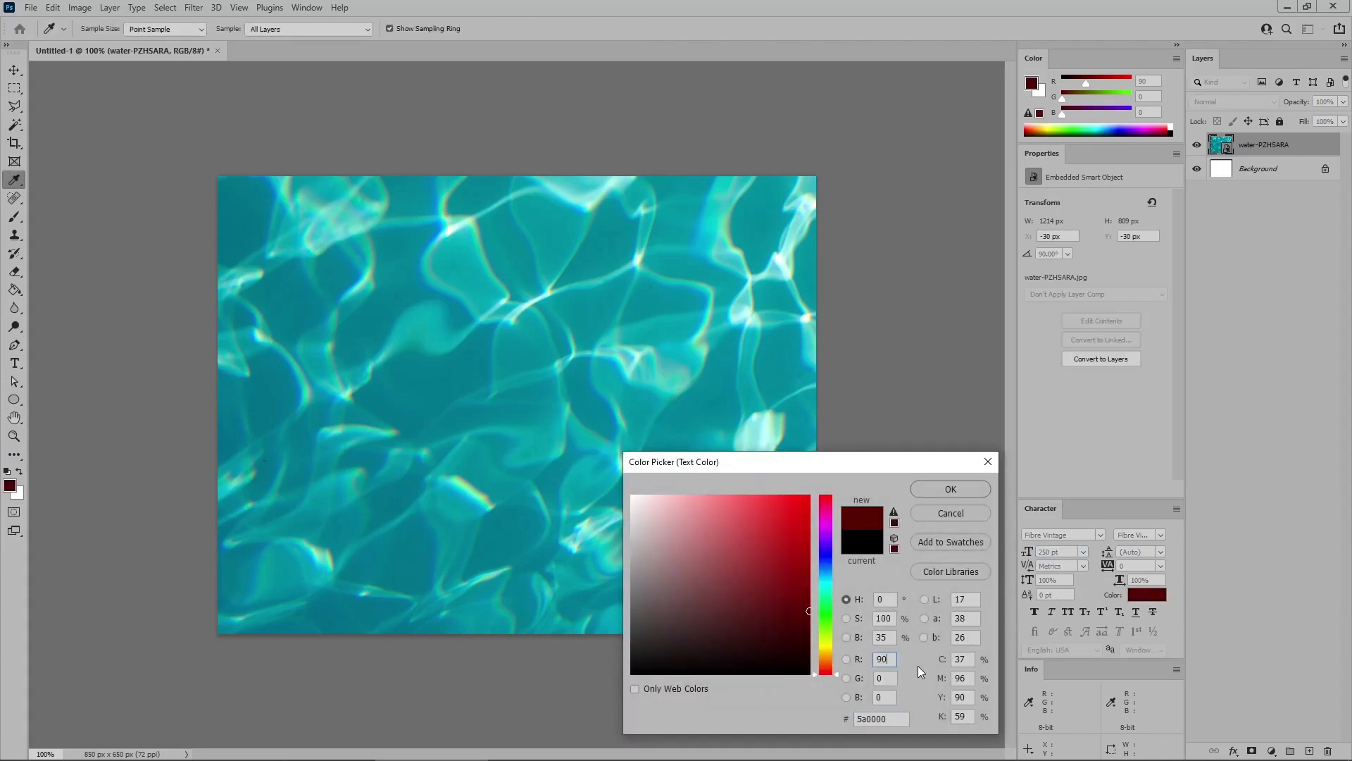
key("Tab")
type("97")
key("Tab")
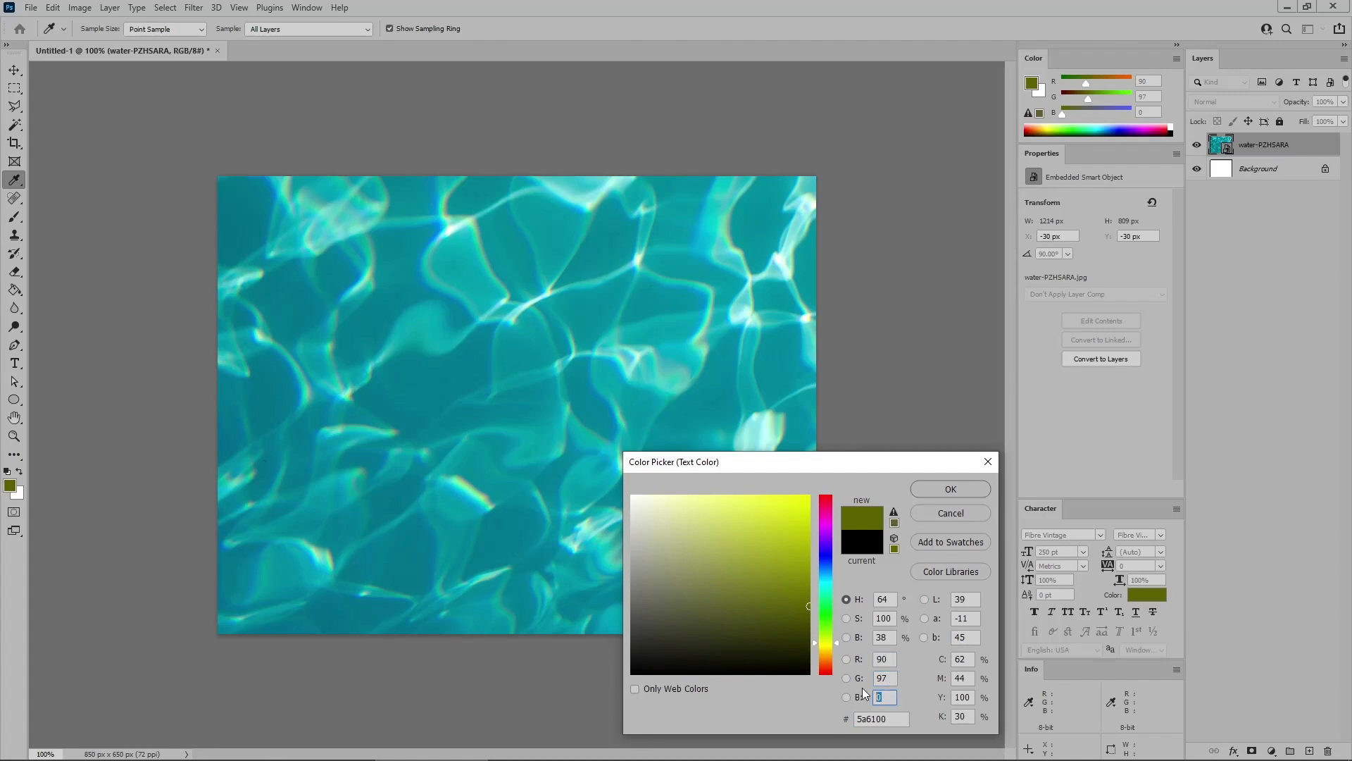
type("99")
left_click(947, 491)
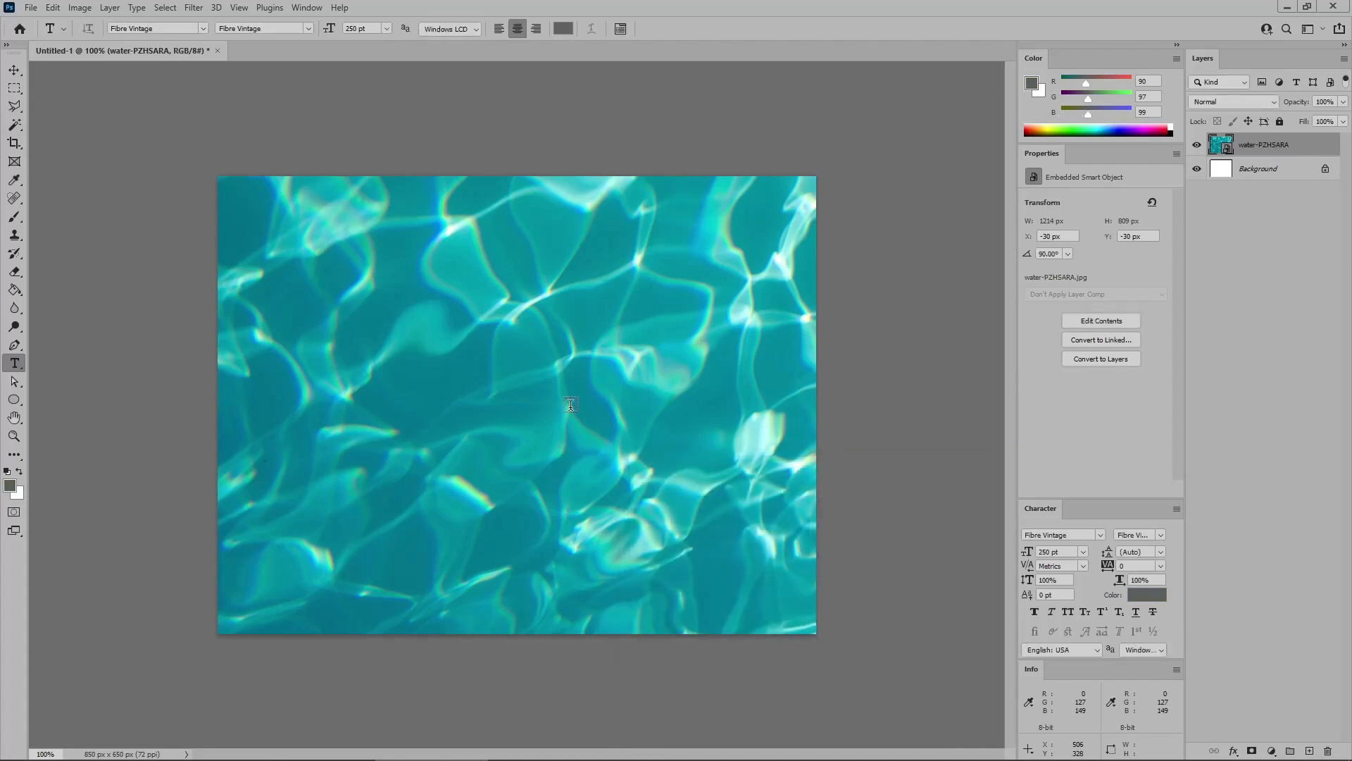
- Add the text UNDER WATER on two lines over the water image, starting near the canvas's upper middle
left_click(527, 312)
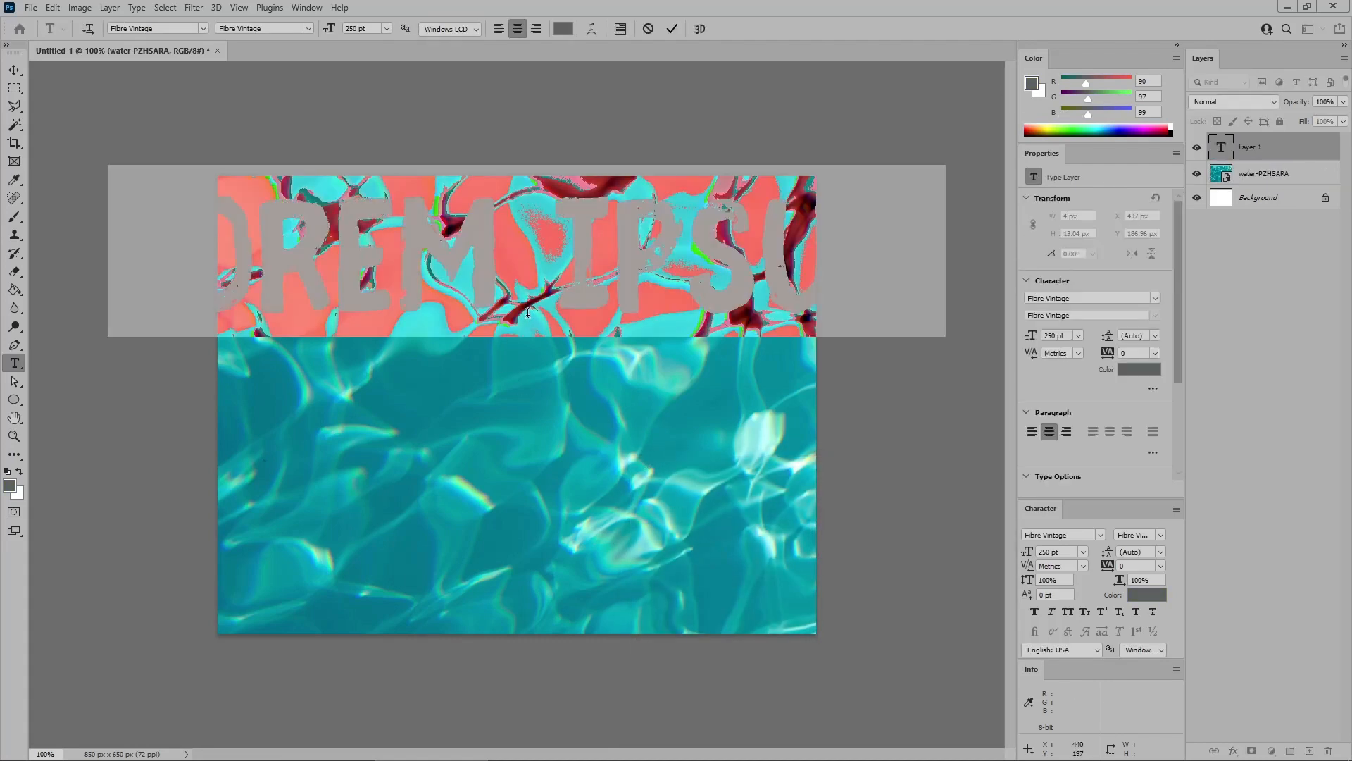
type("UNDER")
key("Return")
type("WATER")
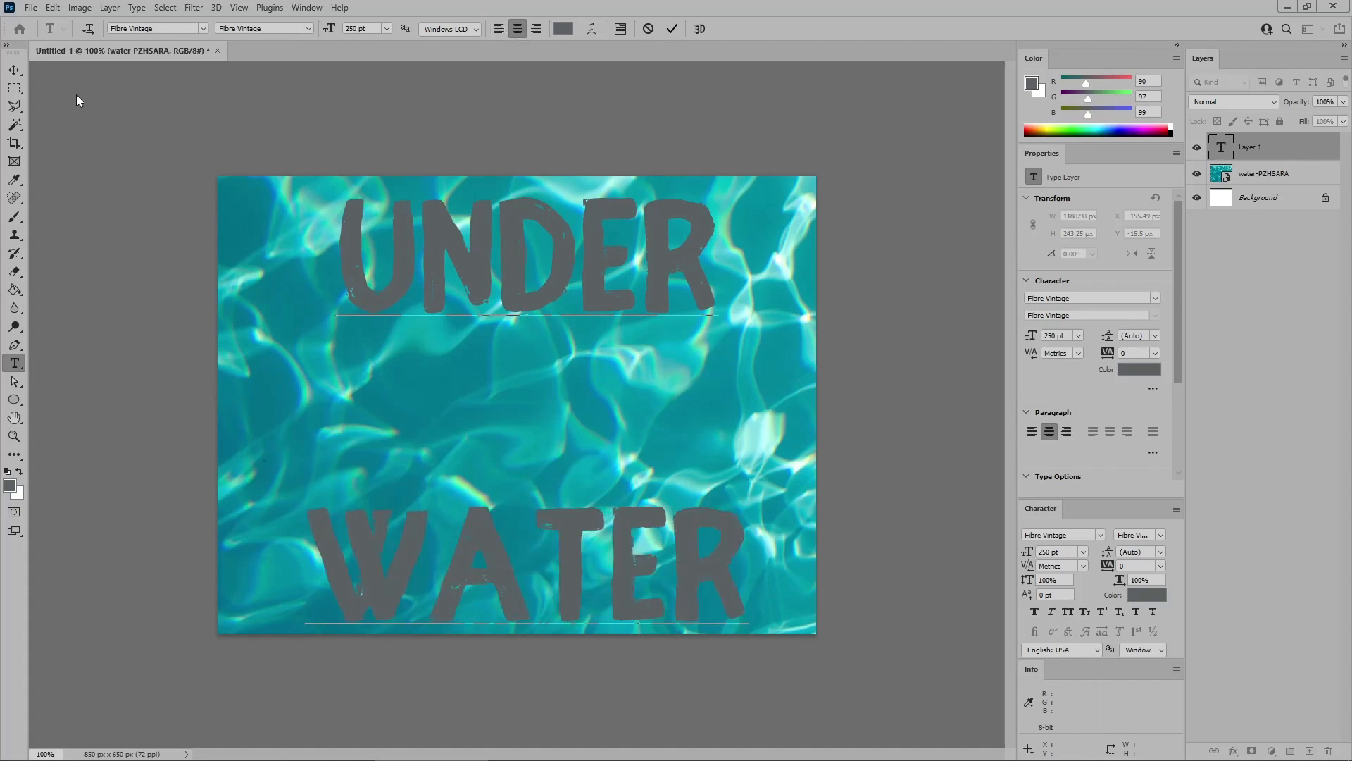
left_click(15, 73)
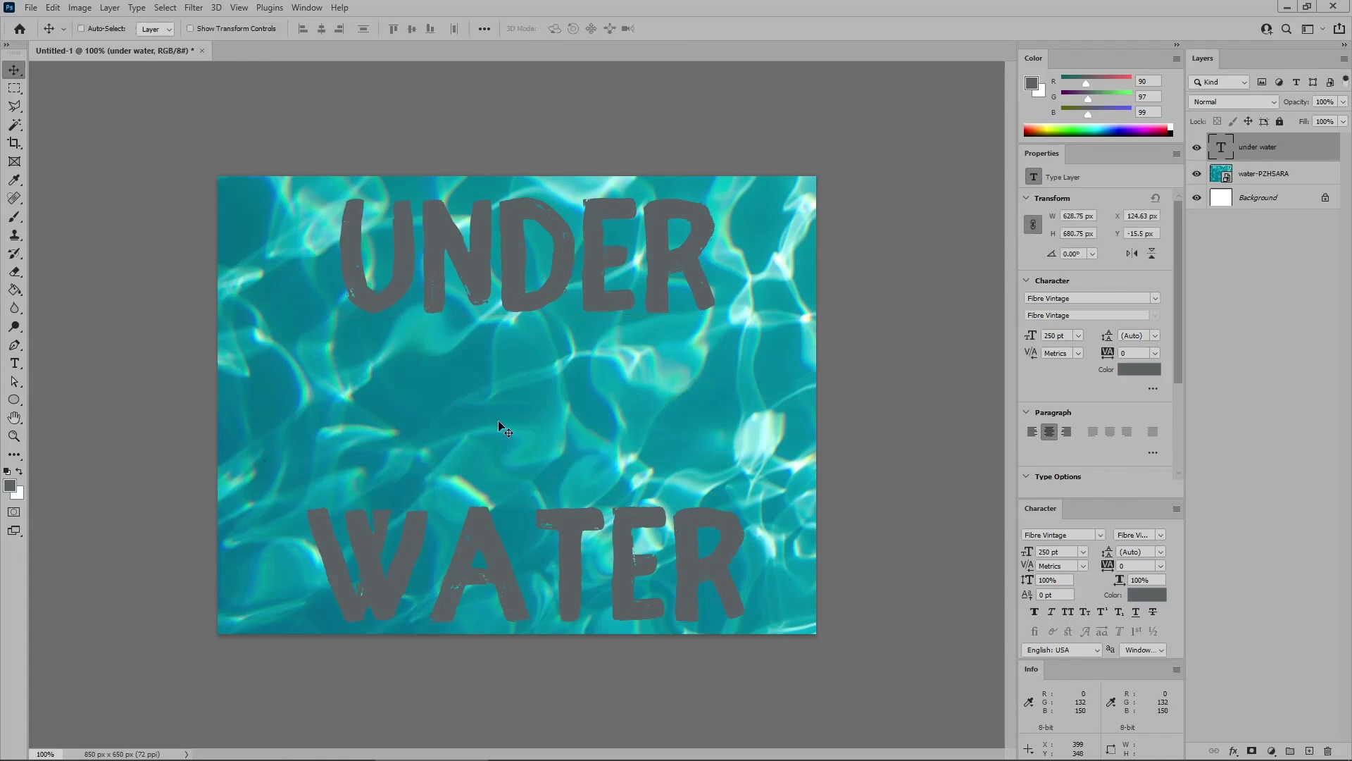
- Set the leading of the UNDER WATER text to 180 pt
left_click(1141, 551)
type("180")
key("Return")
- Center the UNDER WATER text horizontally and vertically on the canvas, leaving no selection active
key("ctrl+a")
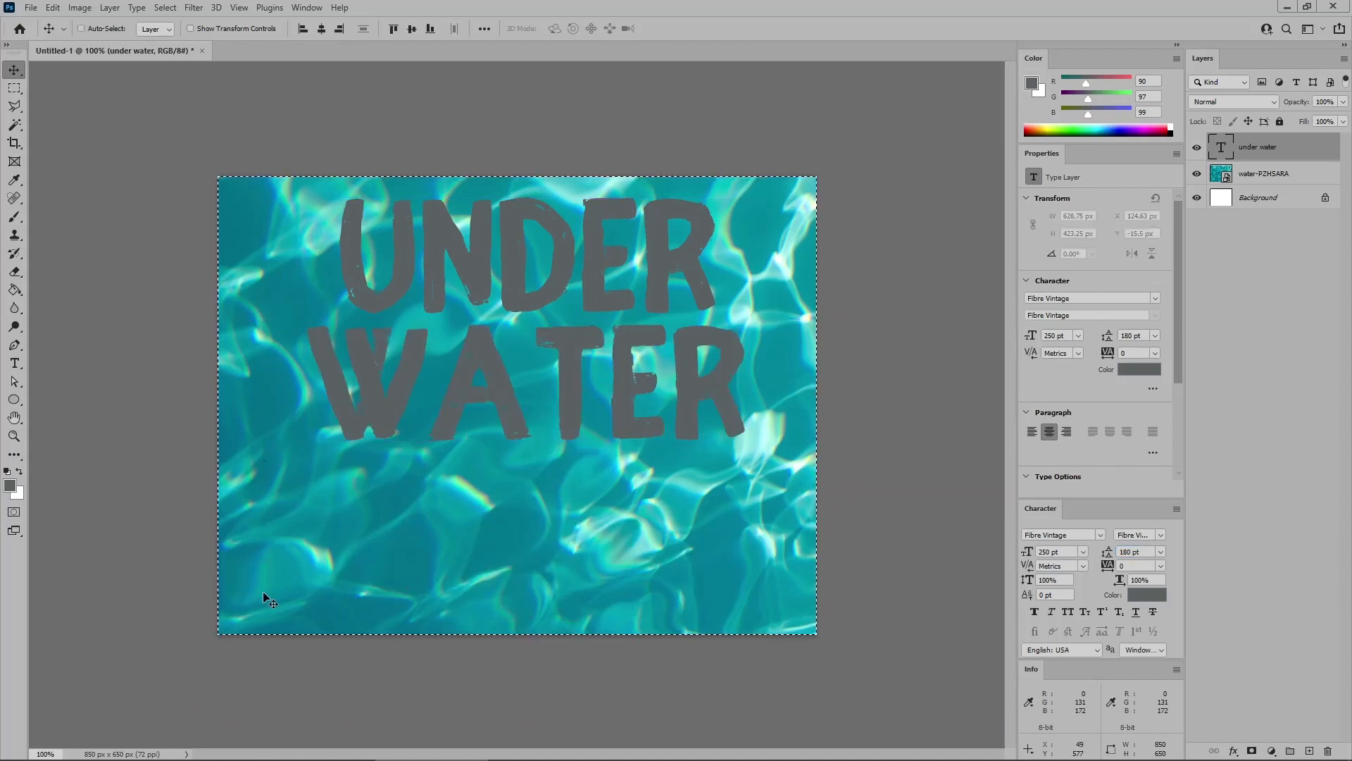
left_click(321, 29)
left_click(413, 29)
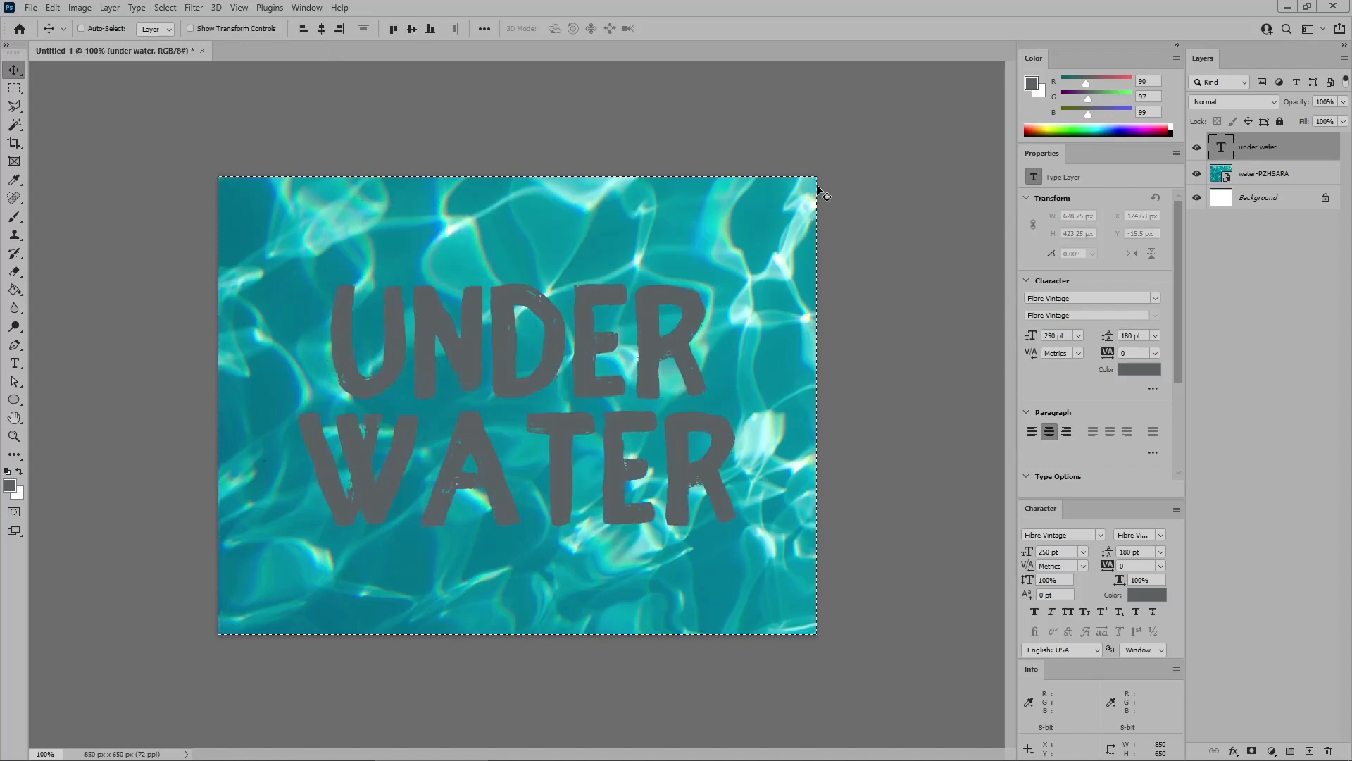
key("ctrl+d")
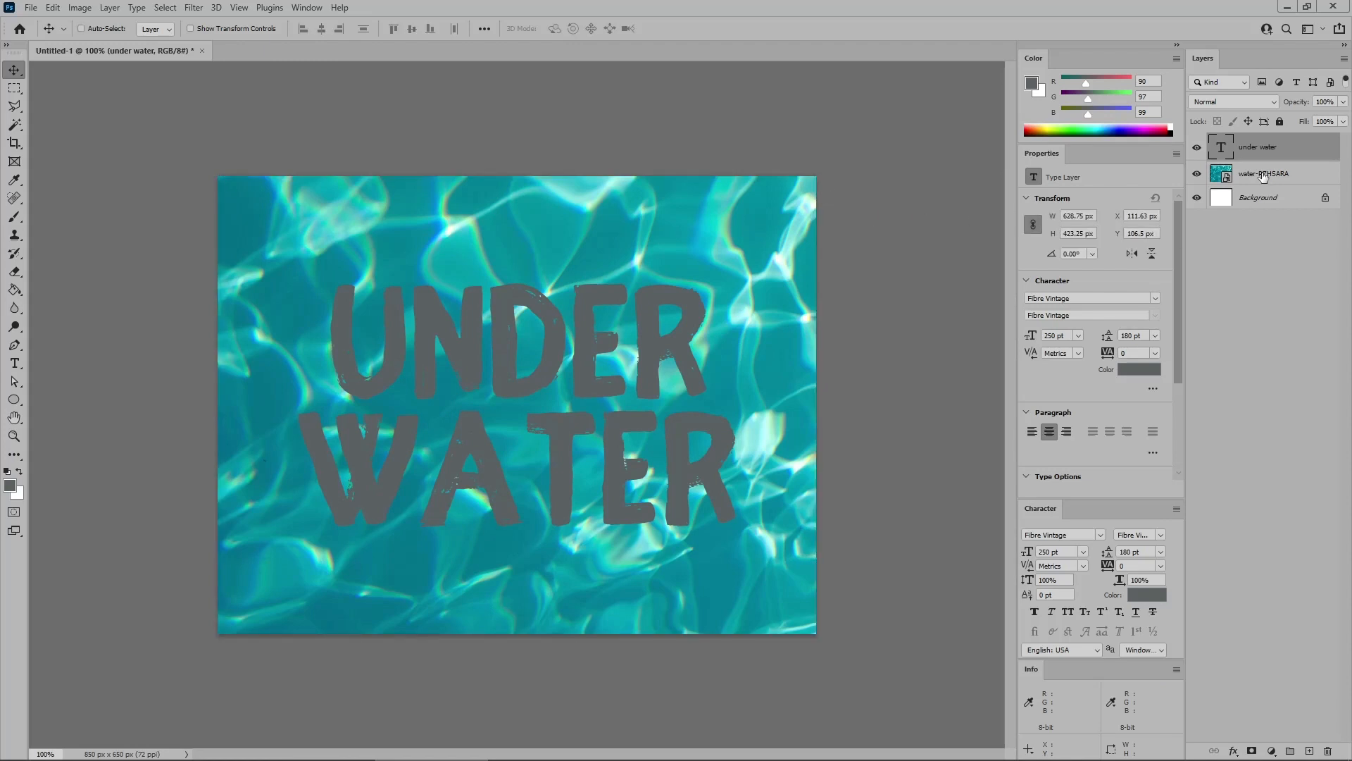
- Convert the UNDER WATER text layer to a smart object and rotate it about 8 degrees counterclockwise
right_click(1299, 145)
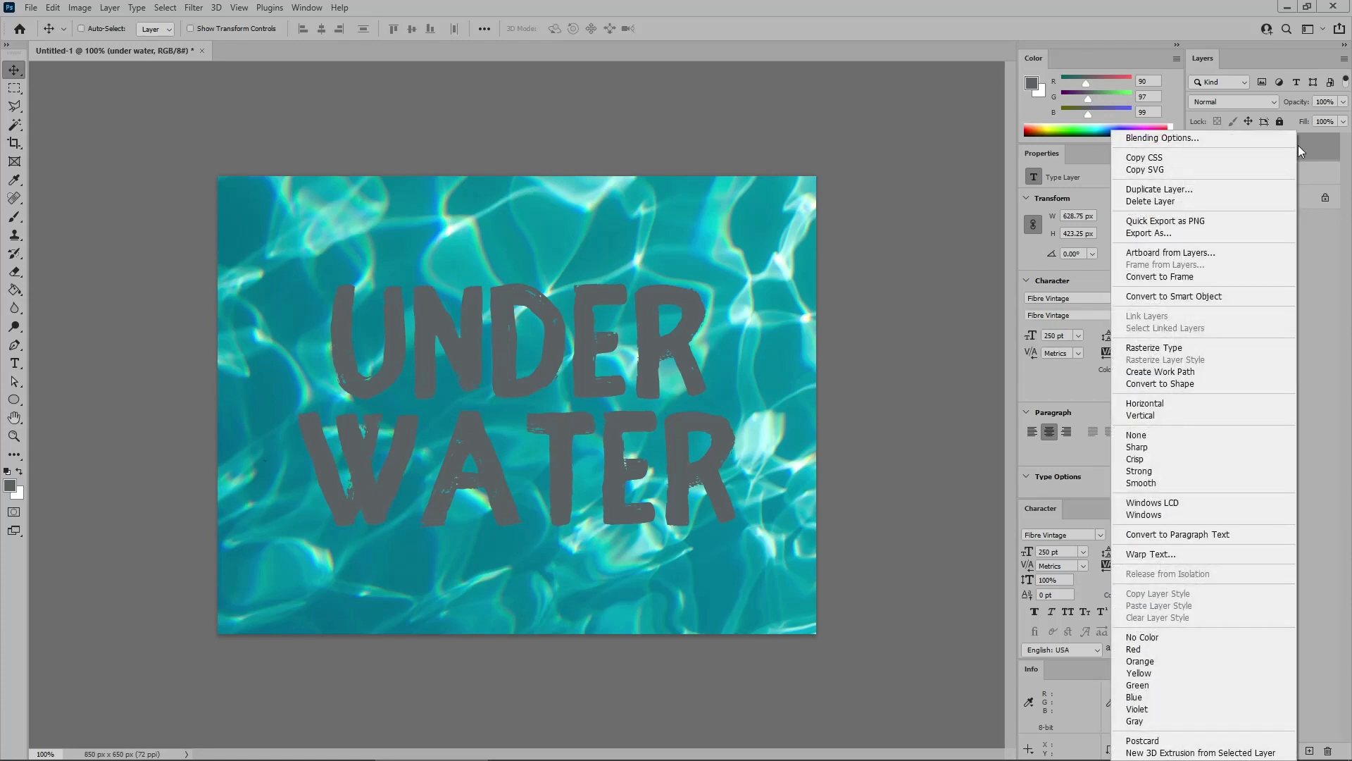
left_click(1220, 294)
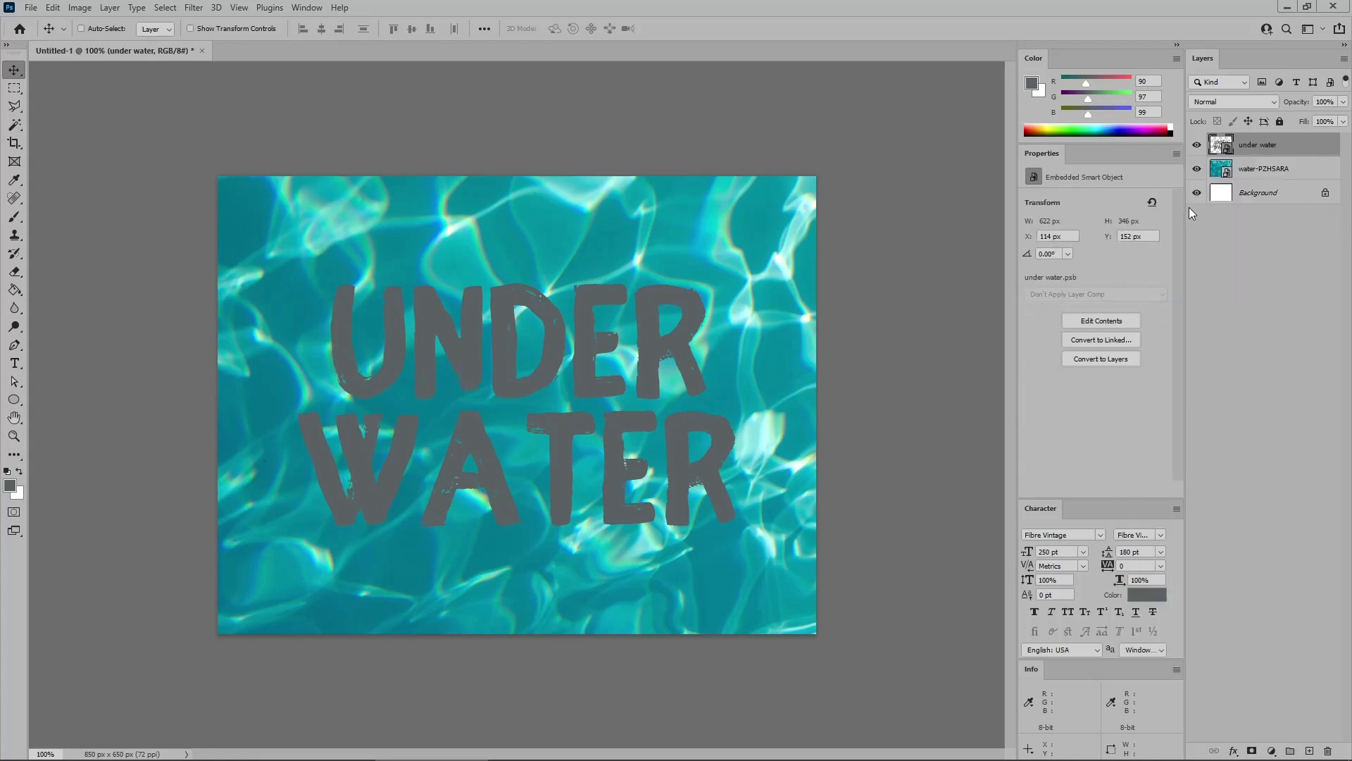
key("ctrl+t")
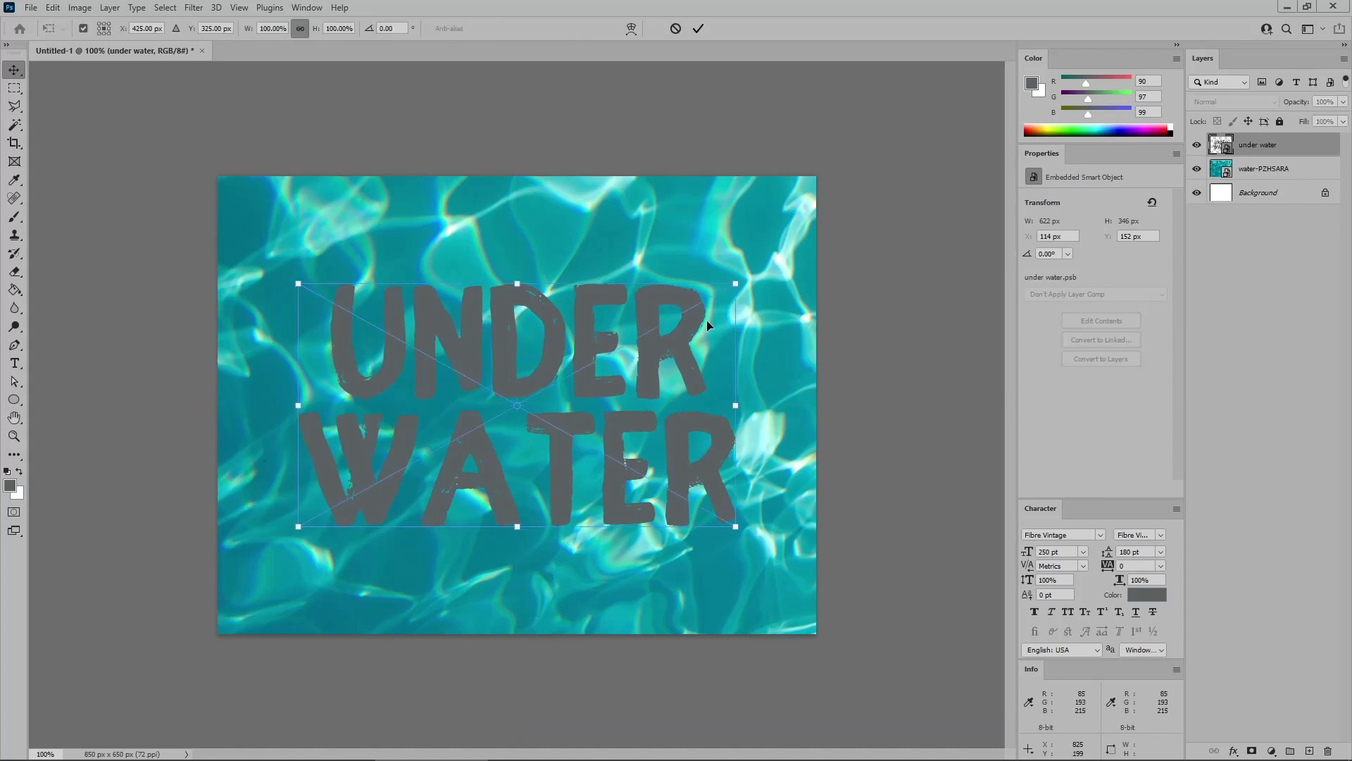
left_click_drag(746, 281, 749, 234)
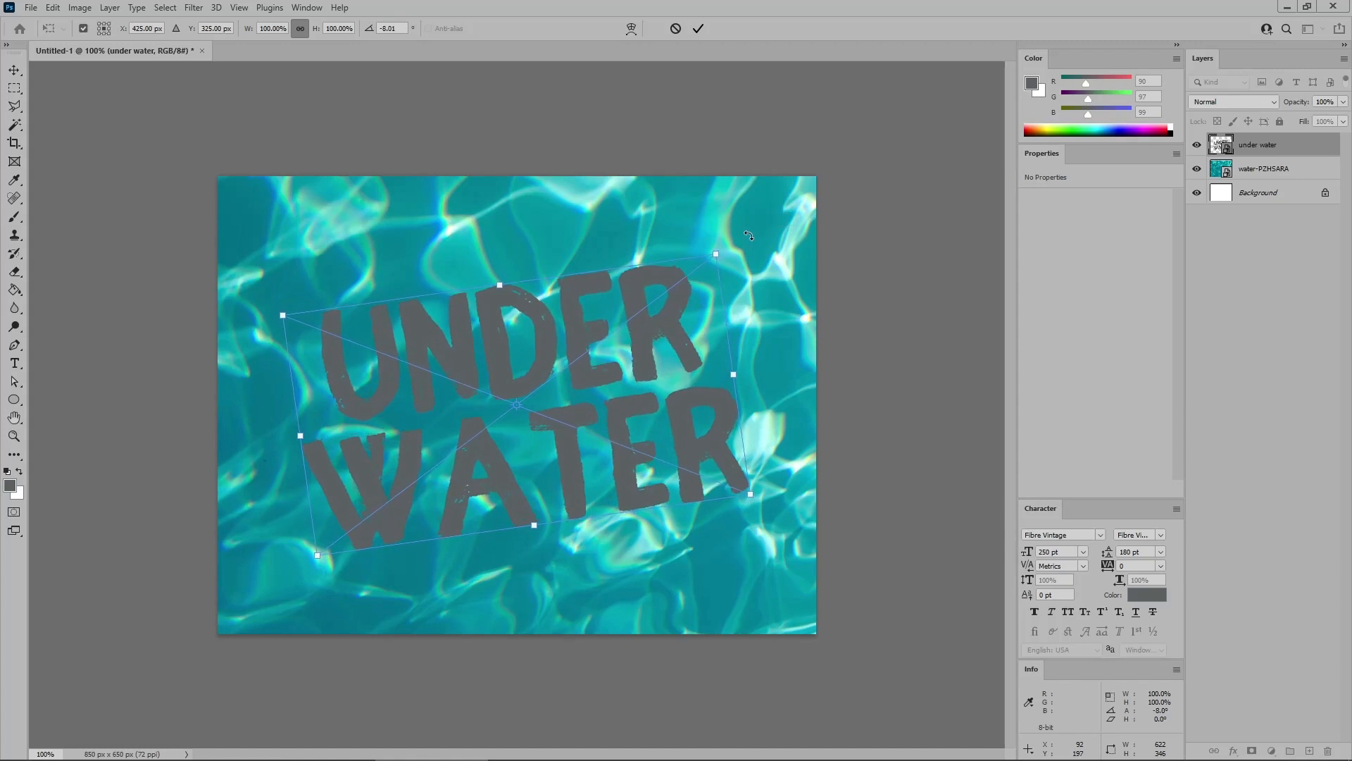
key("Return")
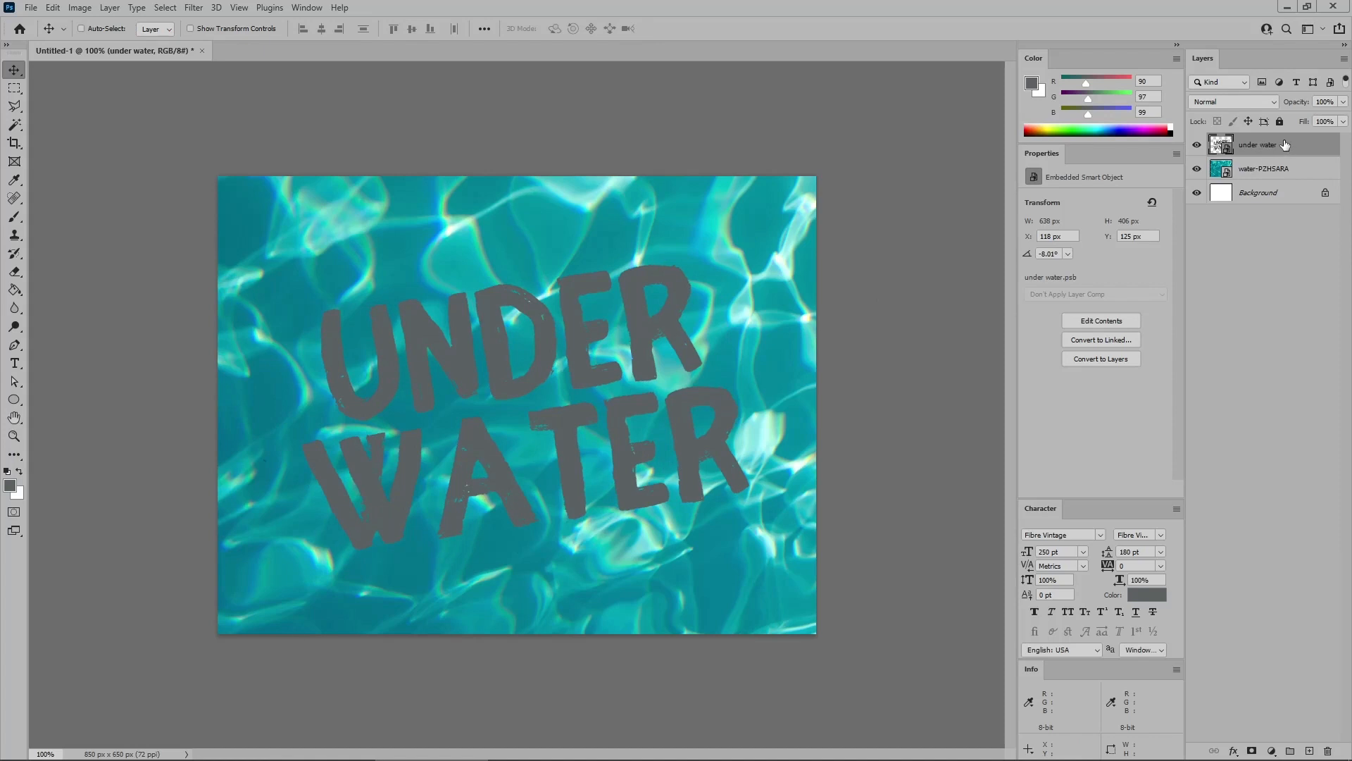
- Set the under water layer's blend mode to Overlay
left_click(1275, 100)
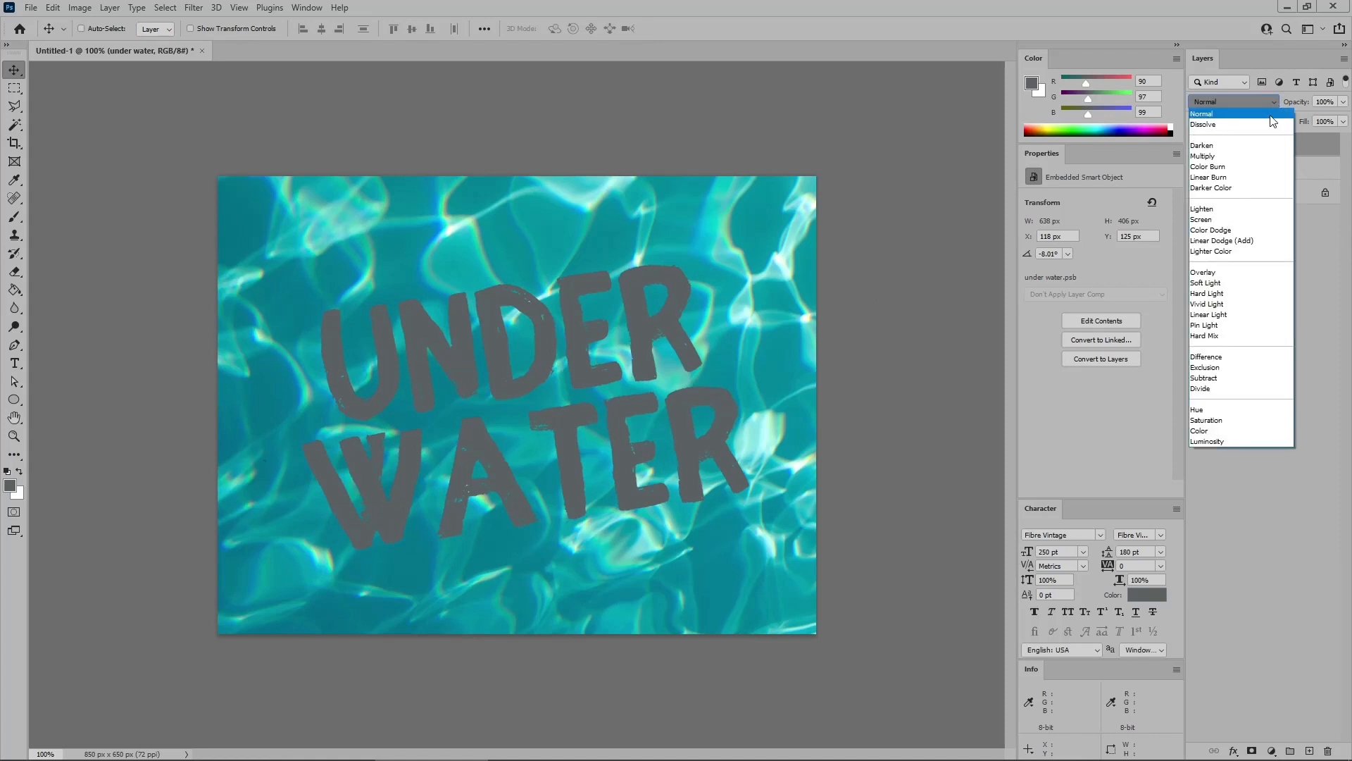
left_click(1222, 268)
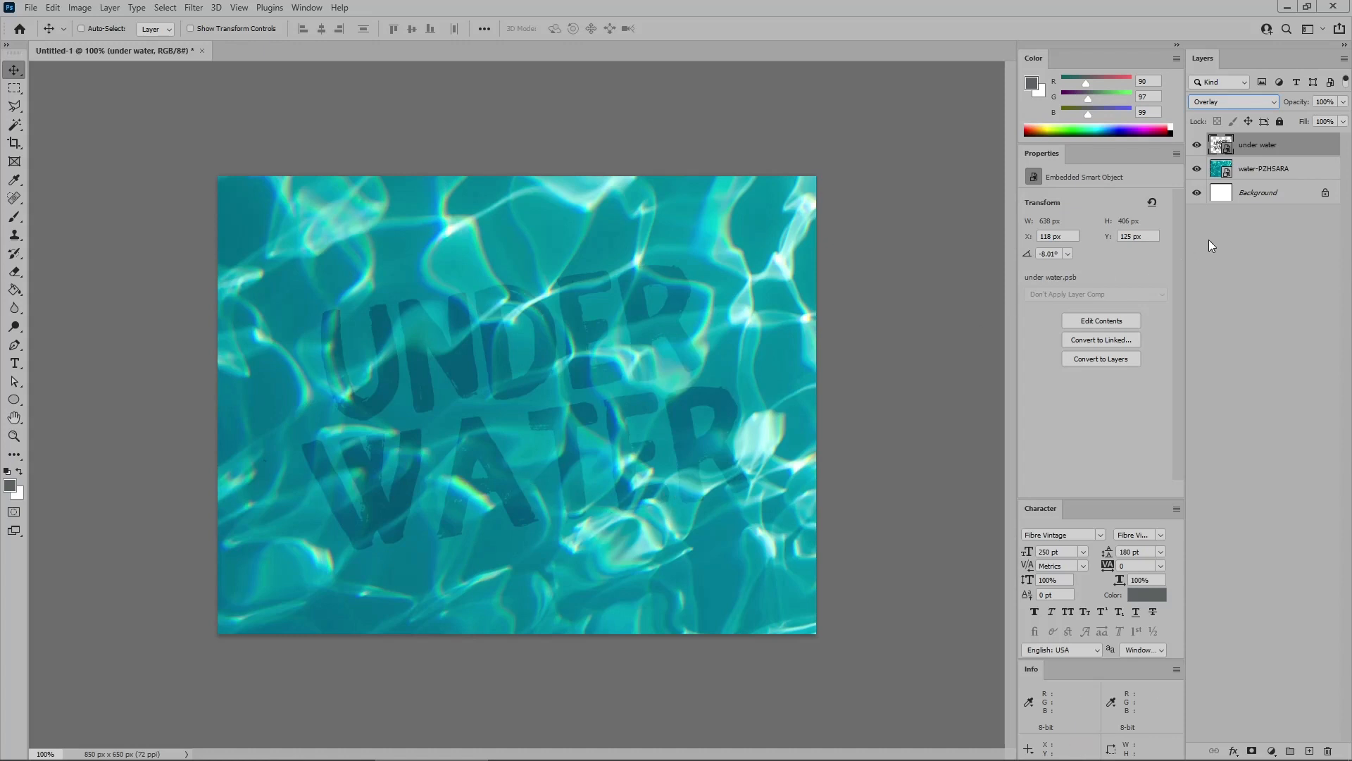
- Copy the full canvas area of the water-PZHSARA layer and paste it into a new 850 × 650 pixel document at 72 pixels/inch
left_click(1308, 171)
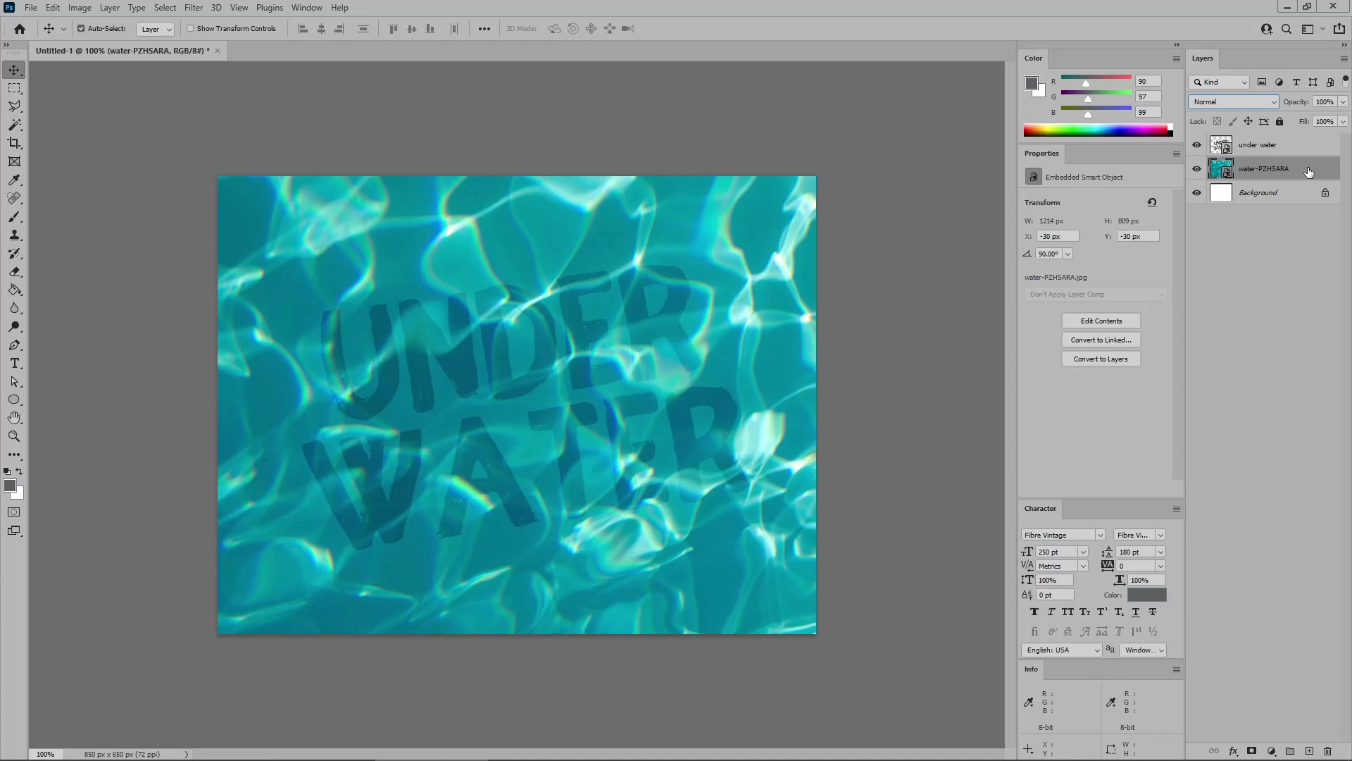
key("ctrl+a")
key("ctrl+n")
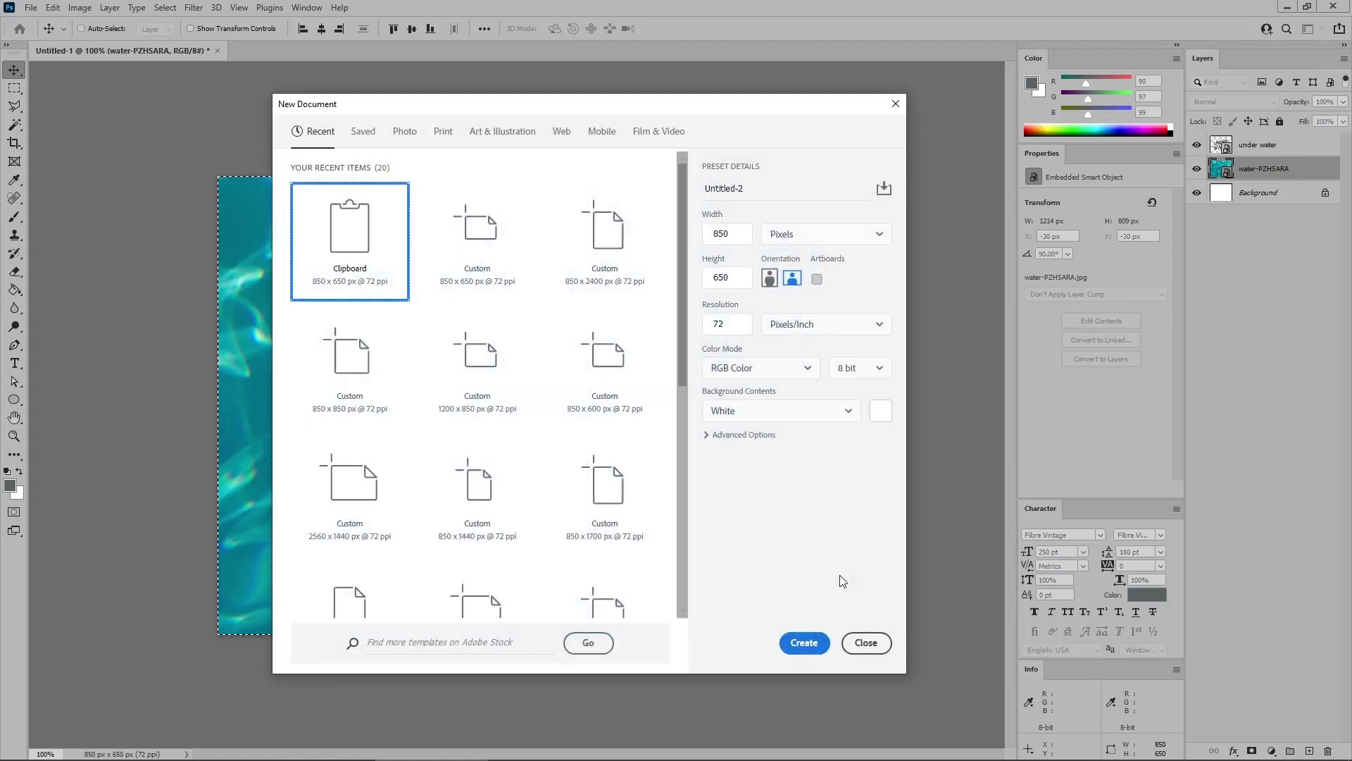
left_click(804, 642)
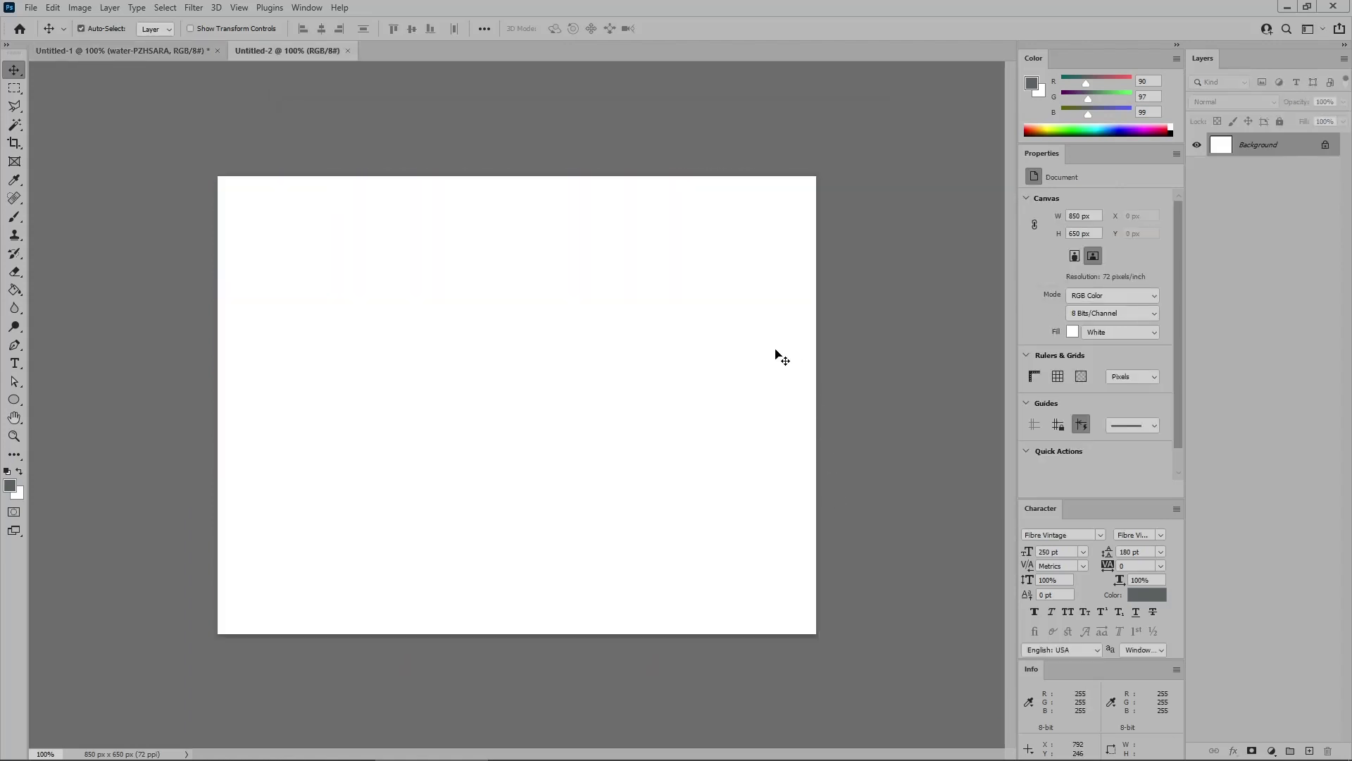
key("ctrl+v")
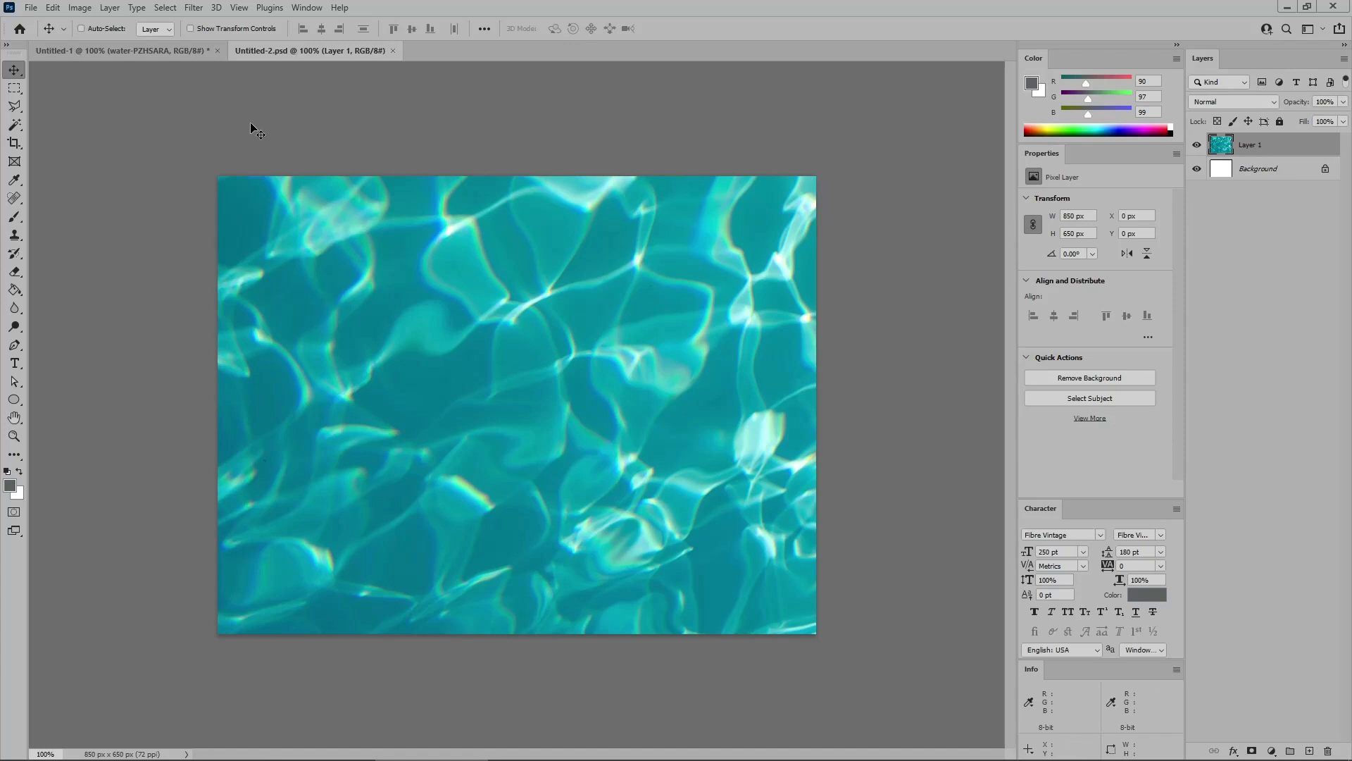
- Save the pasted water texture document as a Photoshop file named displace in the Underwater Text Effect Aseets folder and close it
left_click(31, 8)
left_click(51, 177)
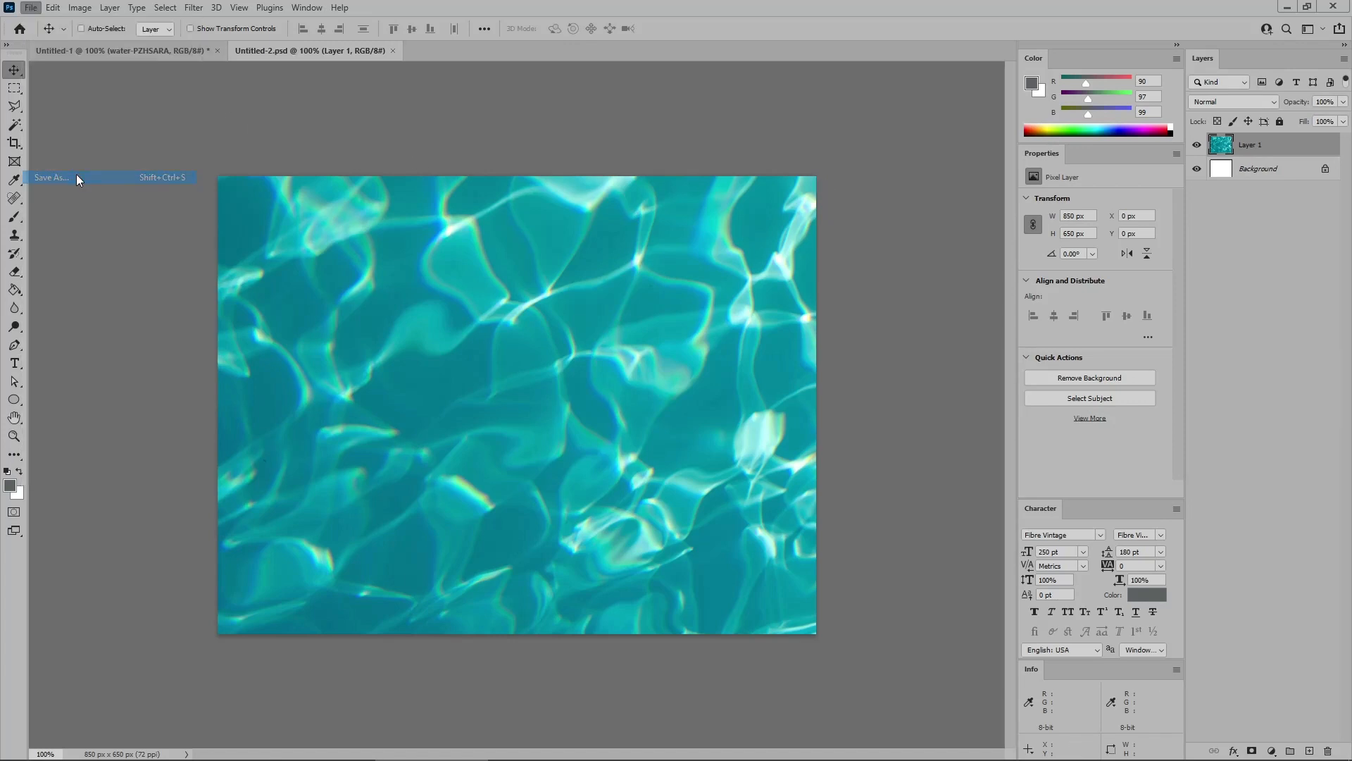
type("dis")
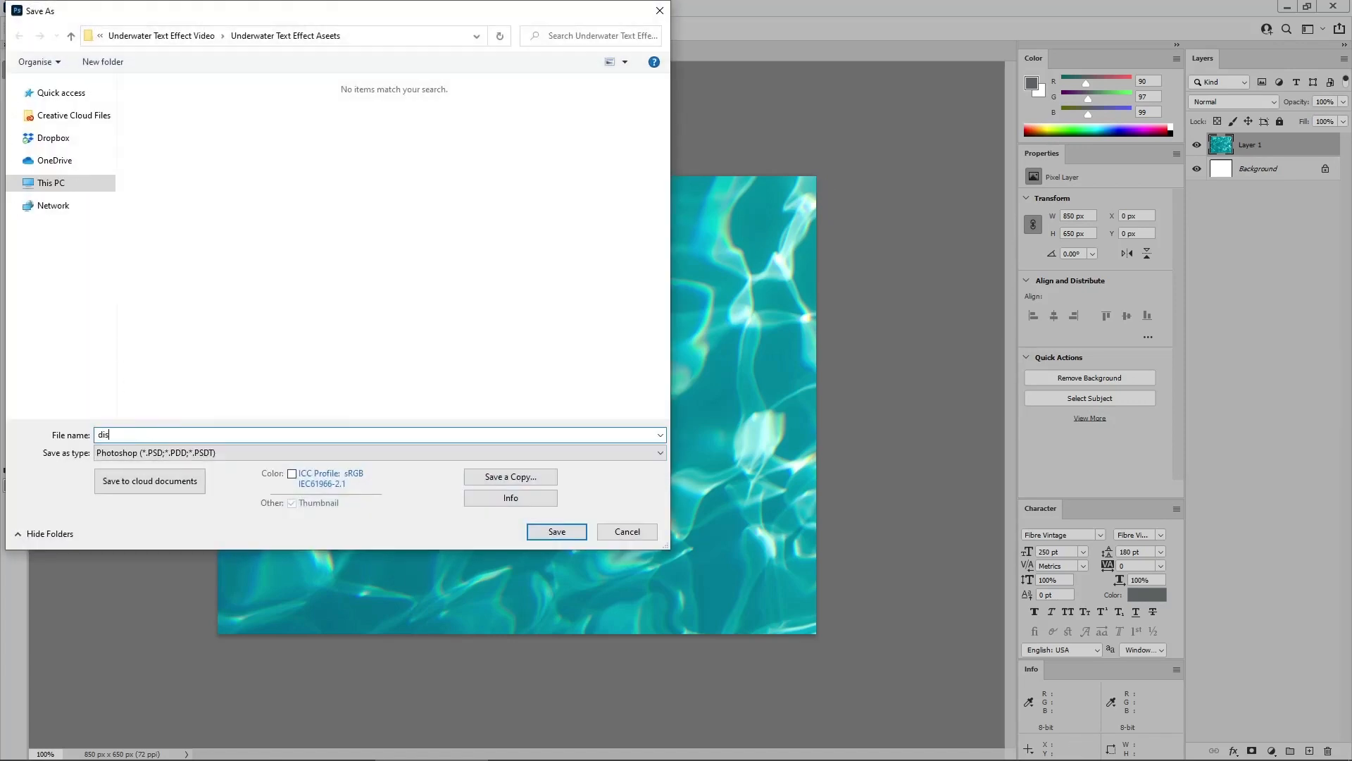
type("place")
left_click(552, 531)
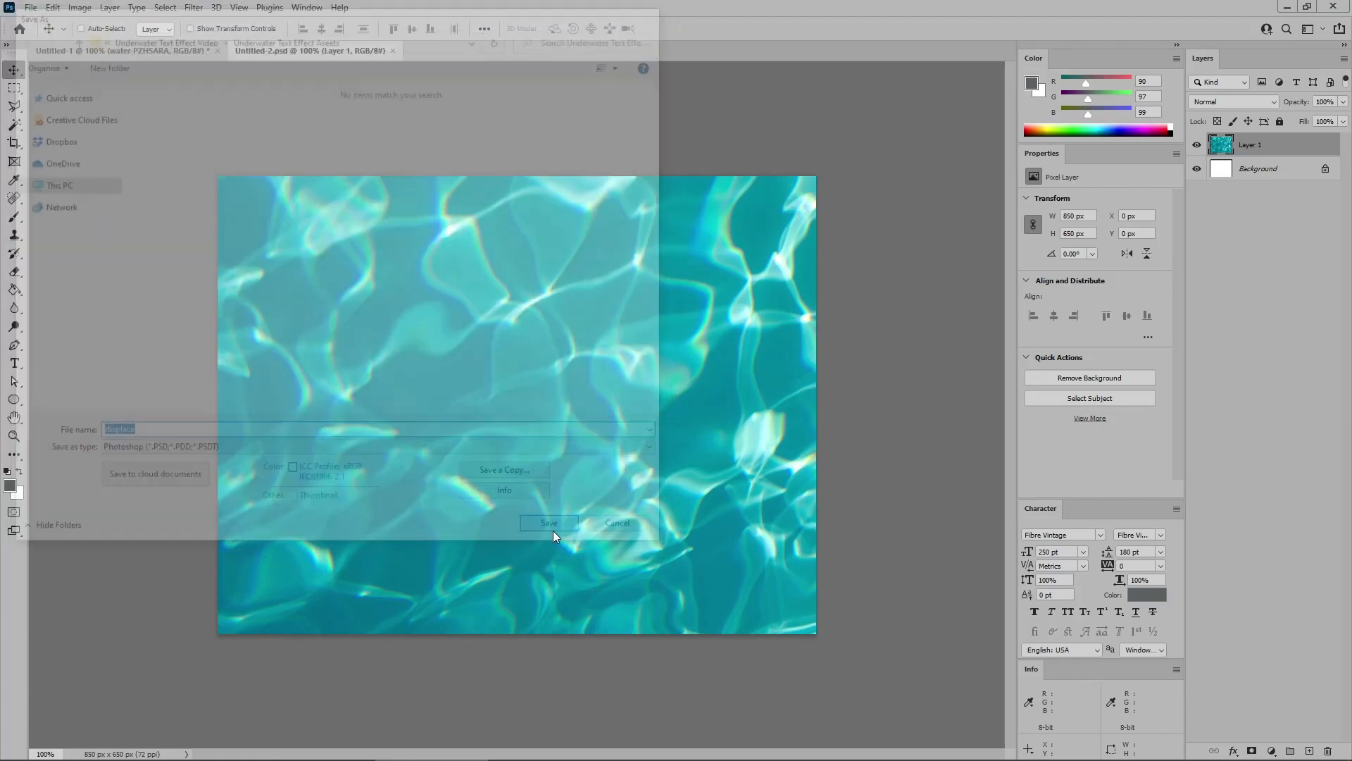
key("ctrl+w")
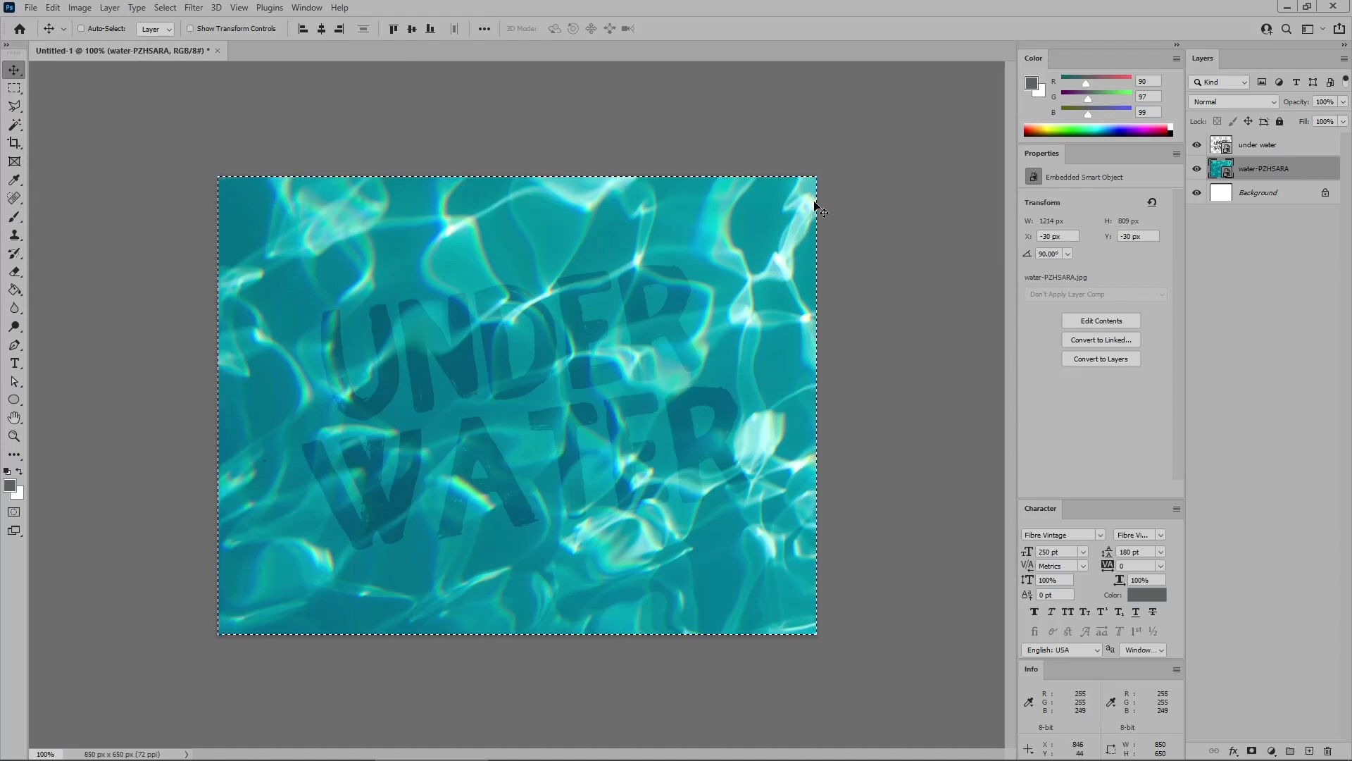
- Deselect the canvas and apply Displace to the under water layer at scale 10 × 10, Stretch To Fit, Repeat Edge Pixels, using the displace file
key("ctrl")
key("ctrl+z")
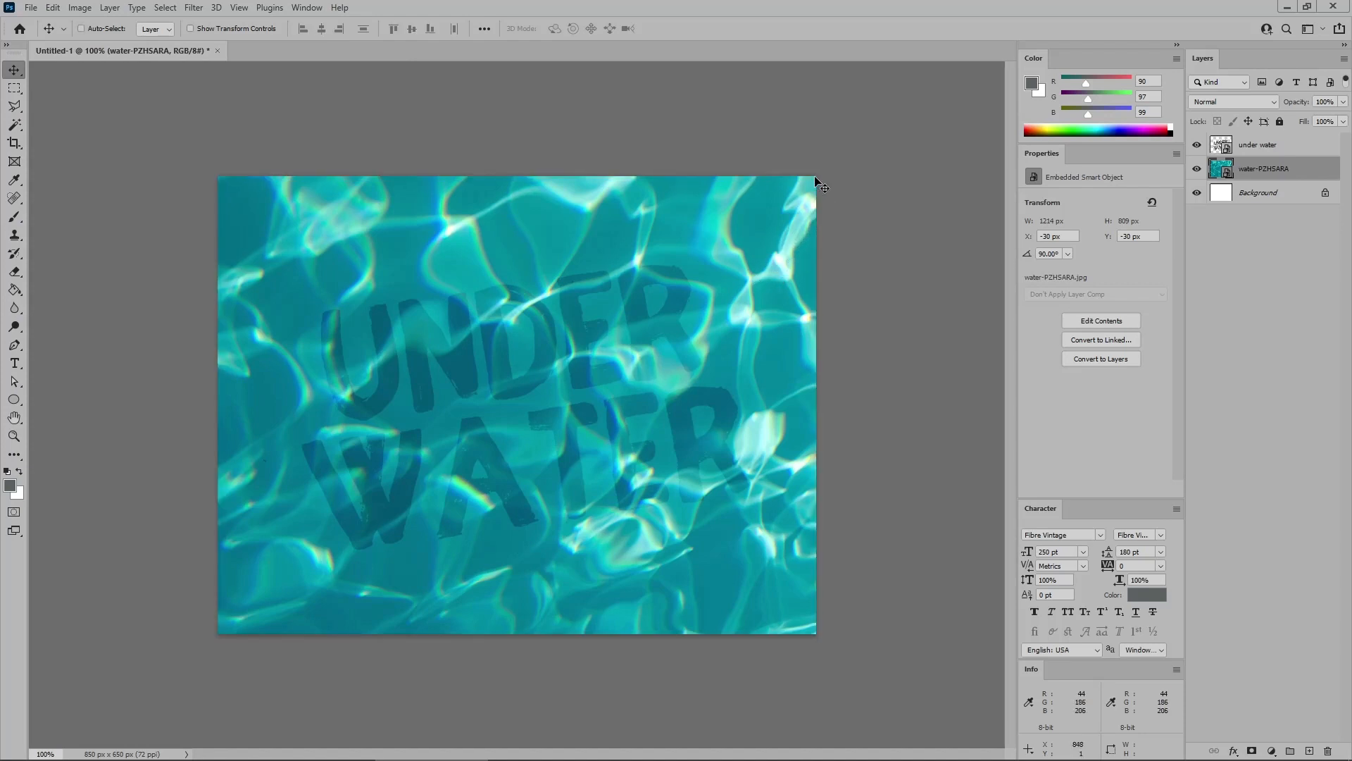
left_click(1292, 153)
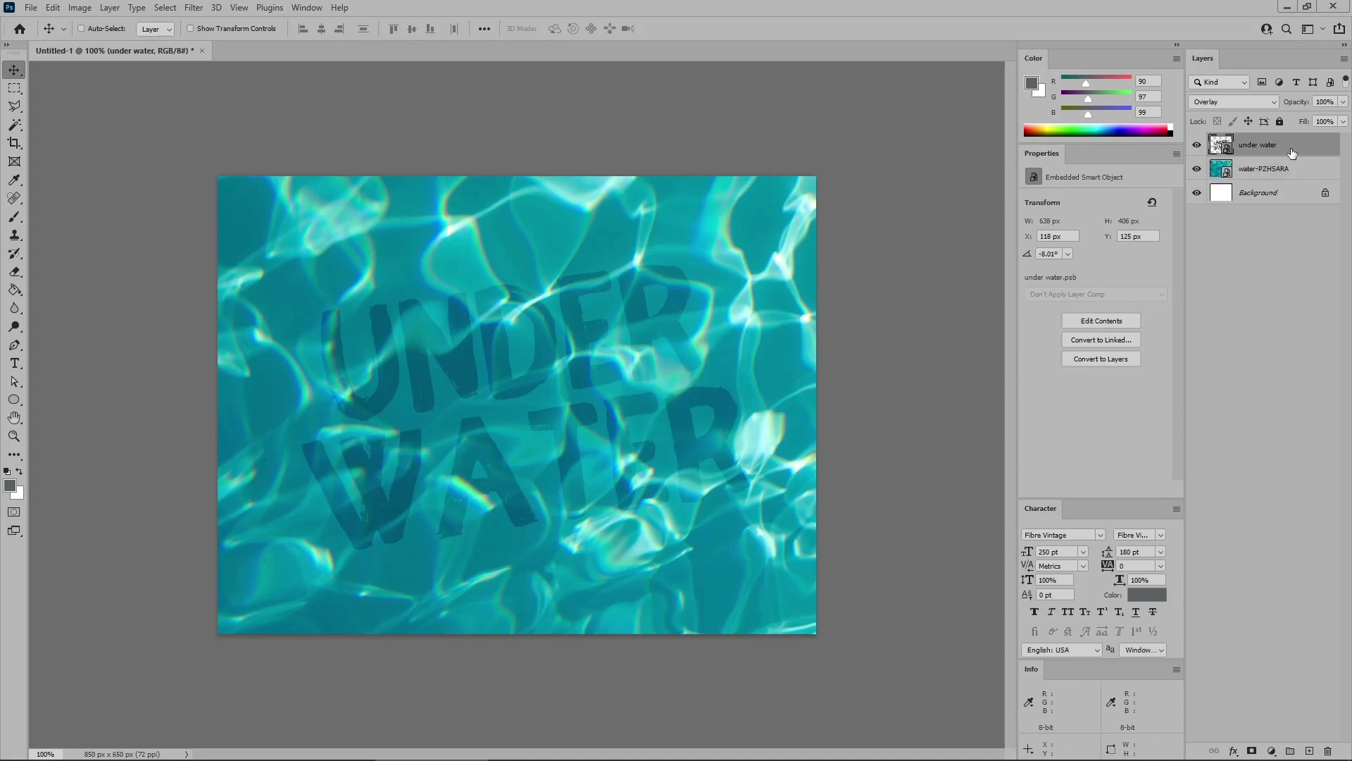
left_click(204, 10)
mouse_move(222, 215)
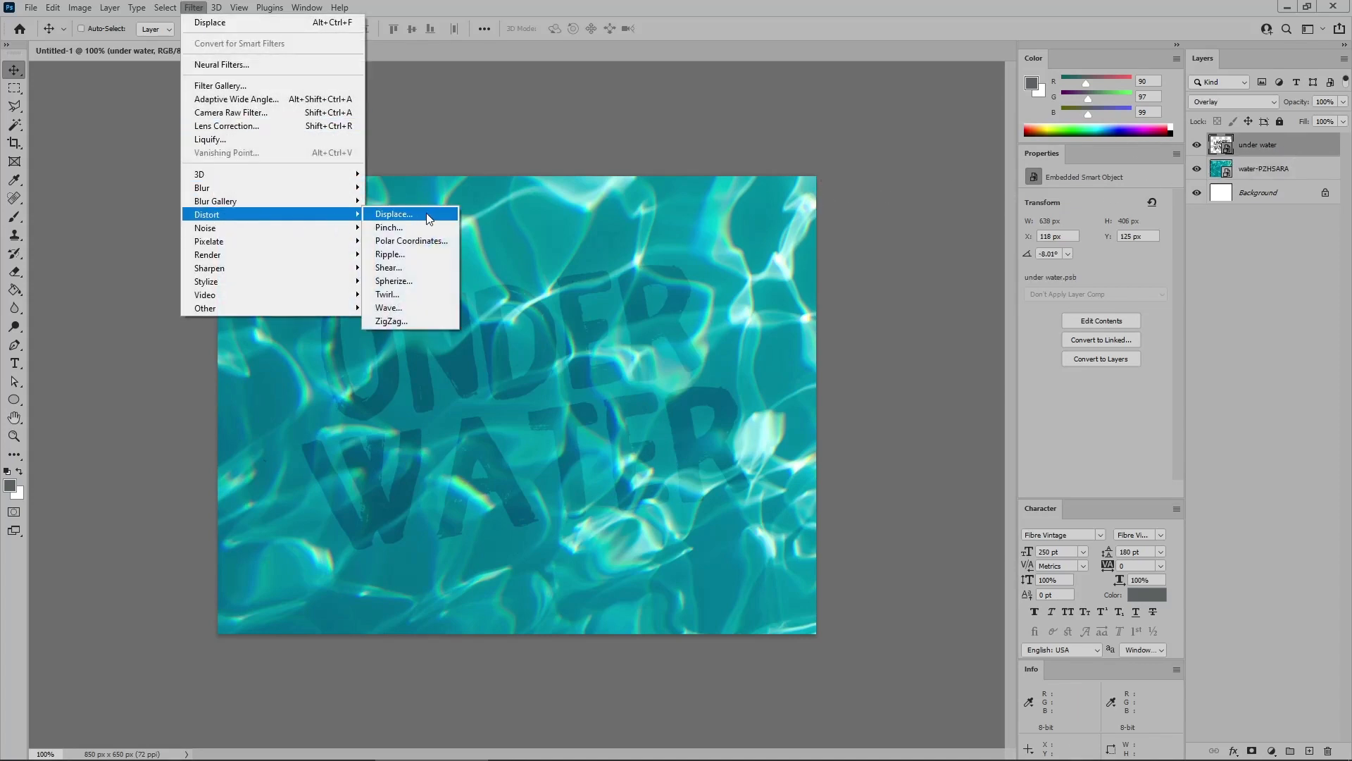
left_click(394, 214)
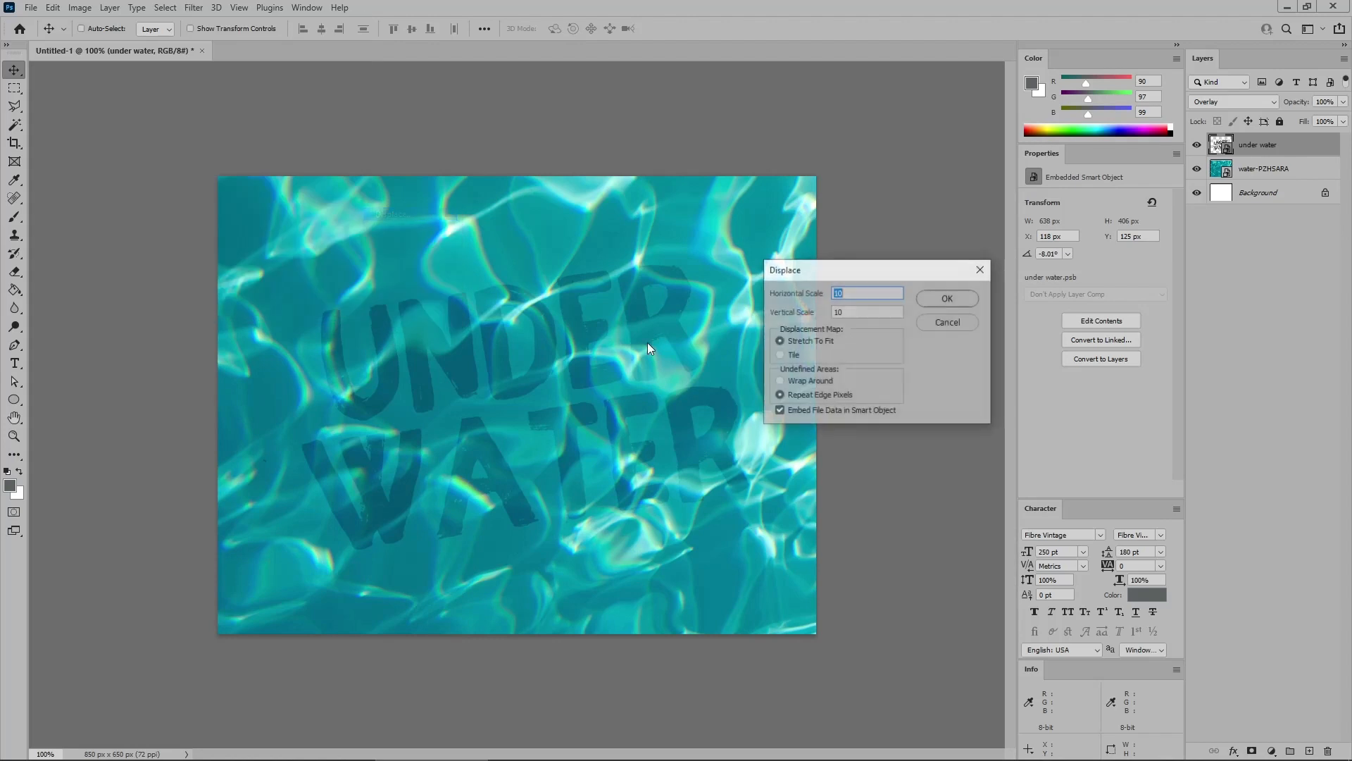
left_click(862, 312)
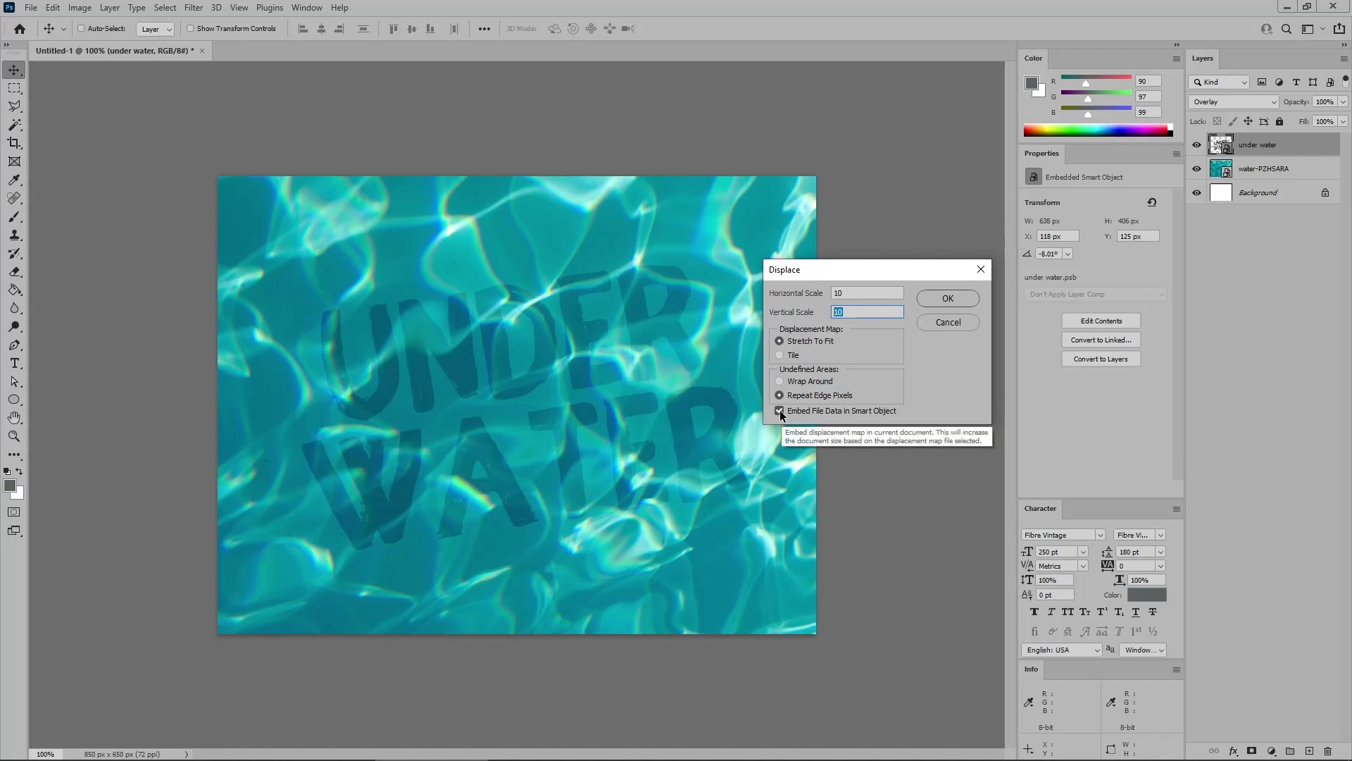
left_click(946, 298)
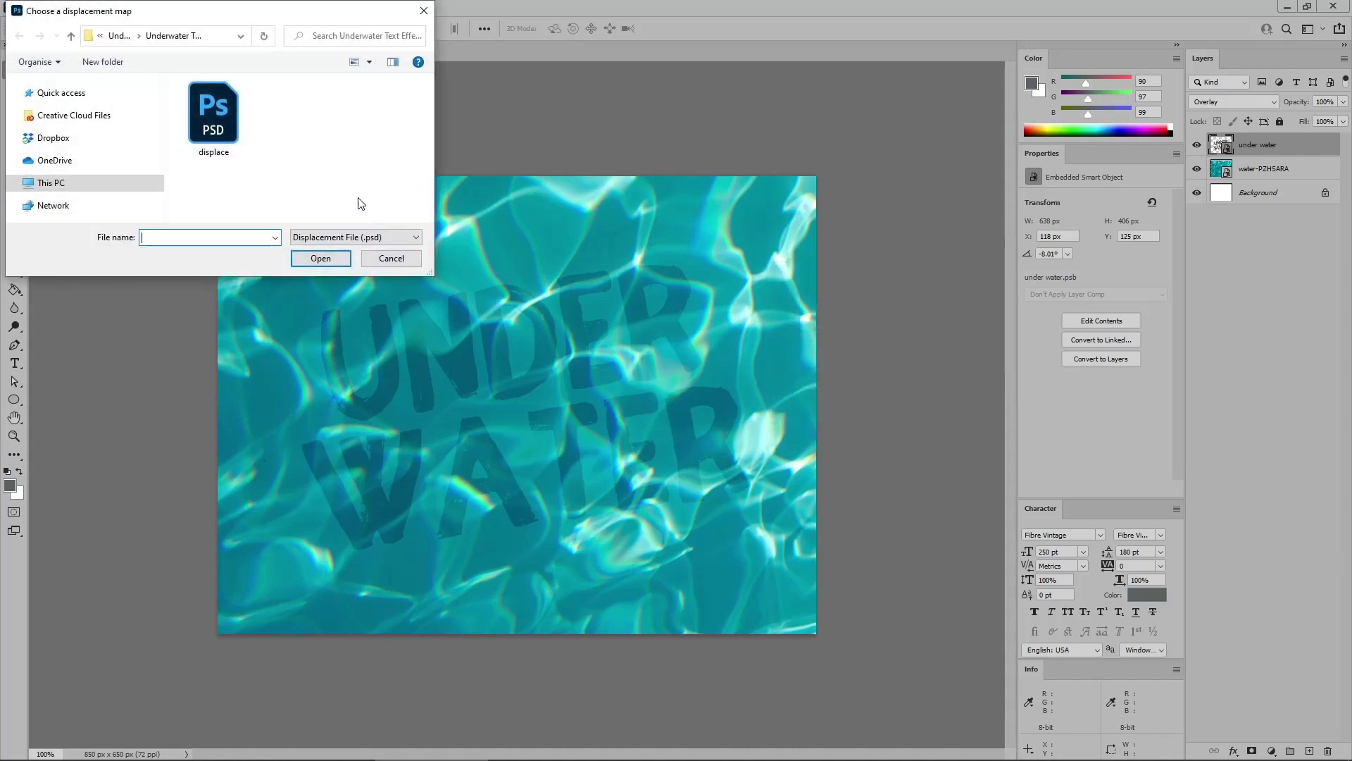
double_click(219, 121)
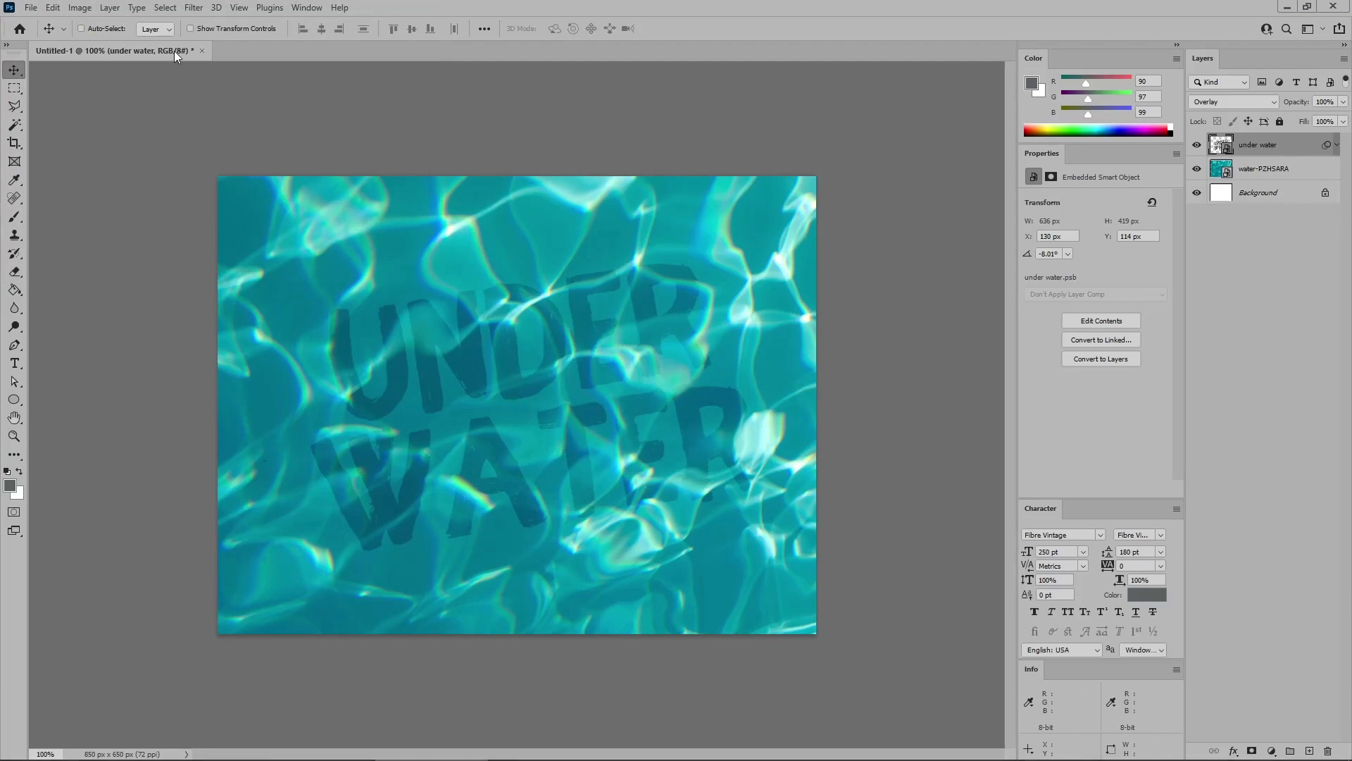
- Apply a Gaussian Blur with a 1.5 pixel radius to the under water layer
left_click(194, 8)
mouse_move(321, 189)
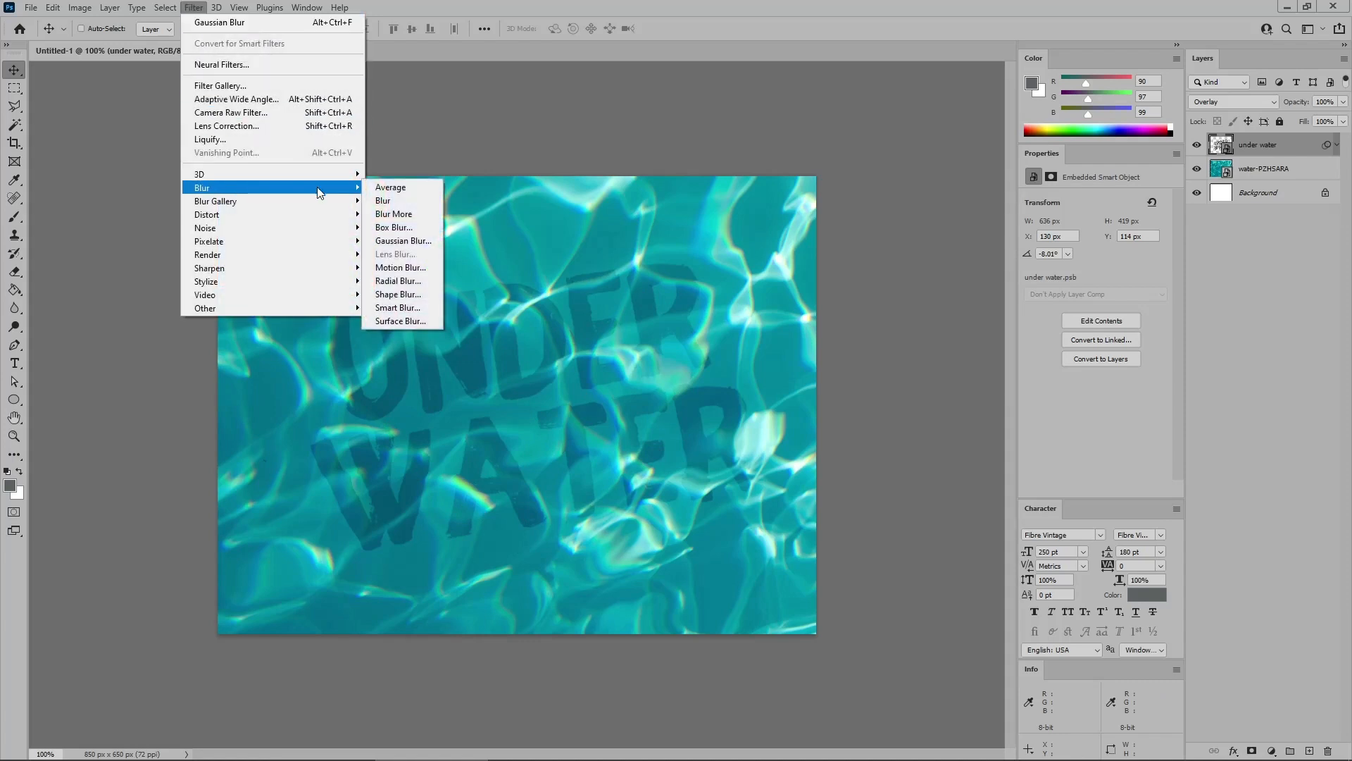
left_click(407, 241)
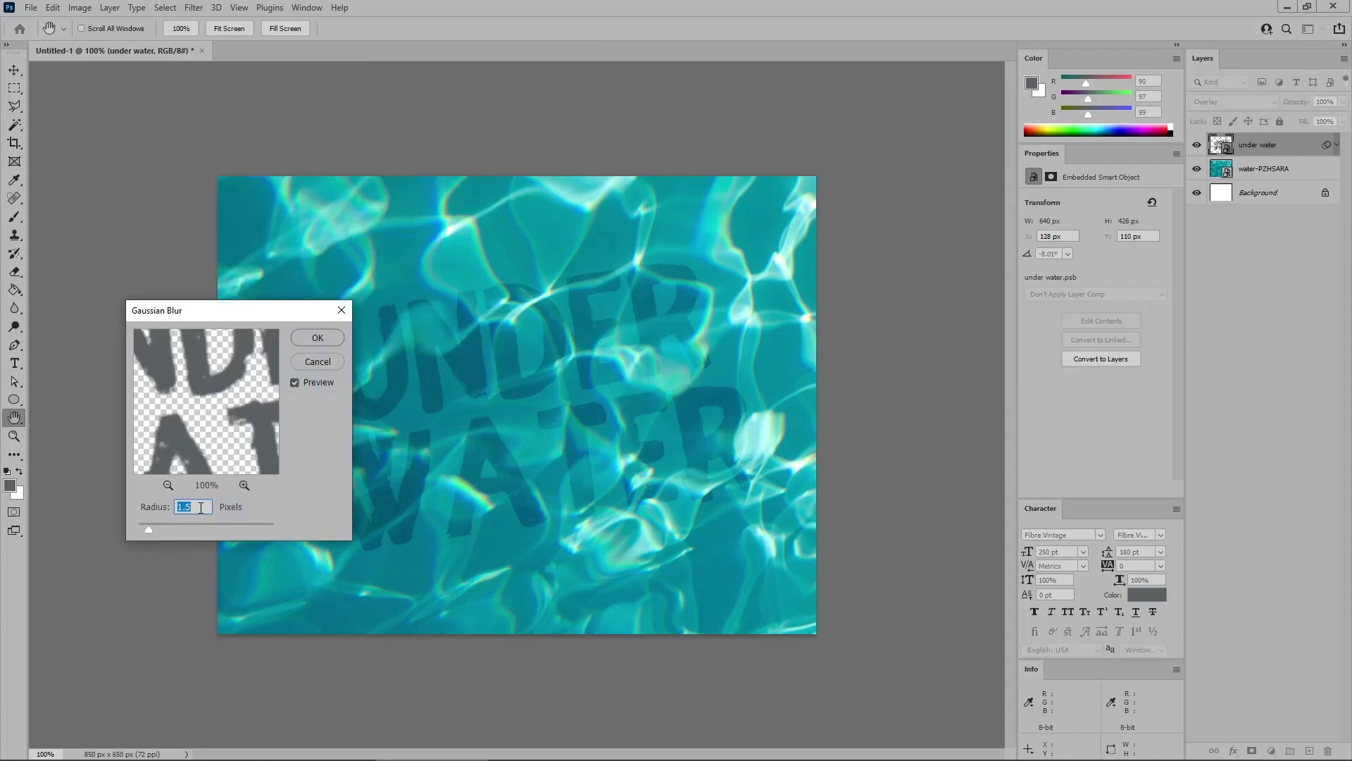
left_click(309, 339)
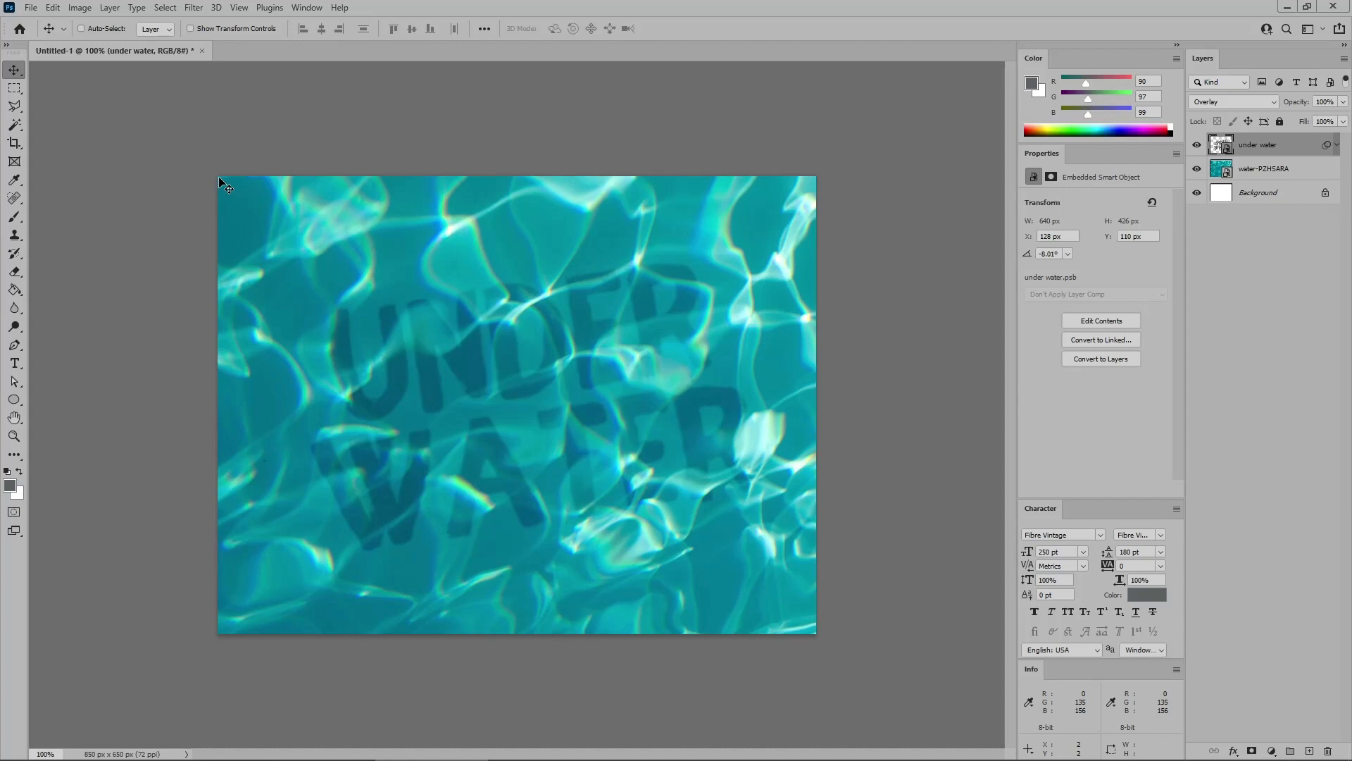
- Try duplicating the under water layer to strengthen the text, and undo the duplication
key("ctrl+j")
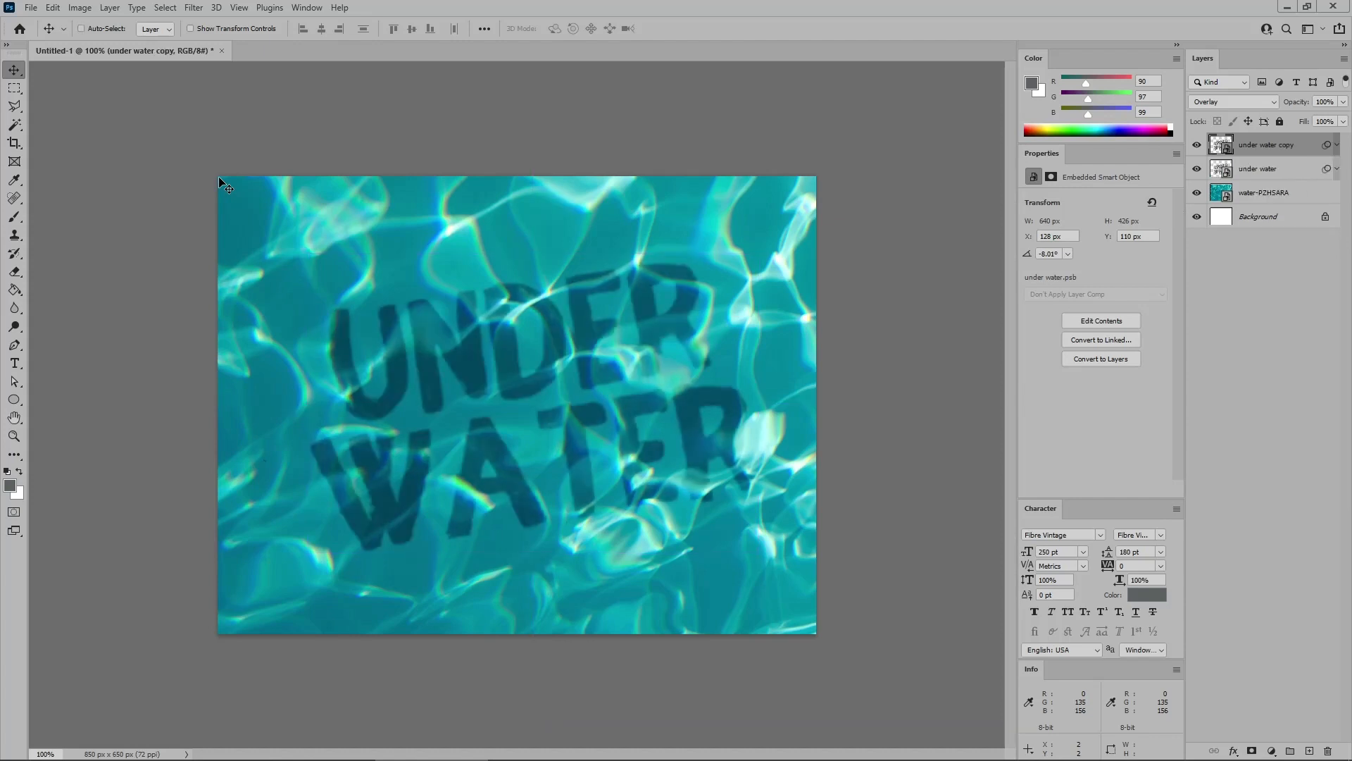
key("ctrl")
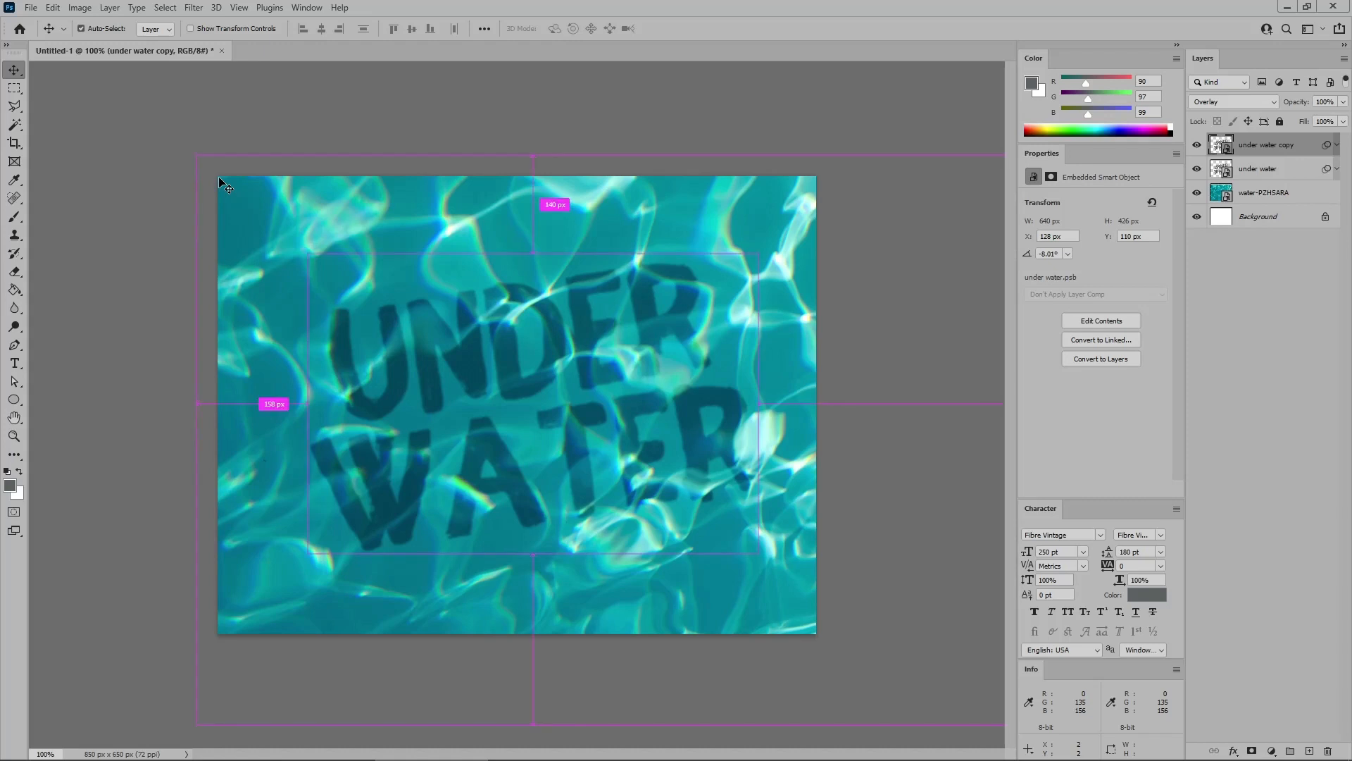
key("ctrl+z")
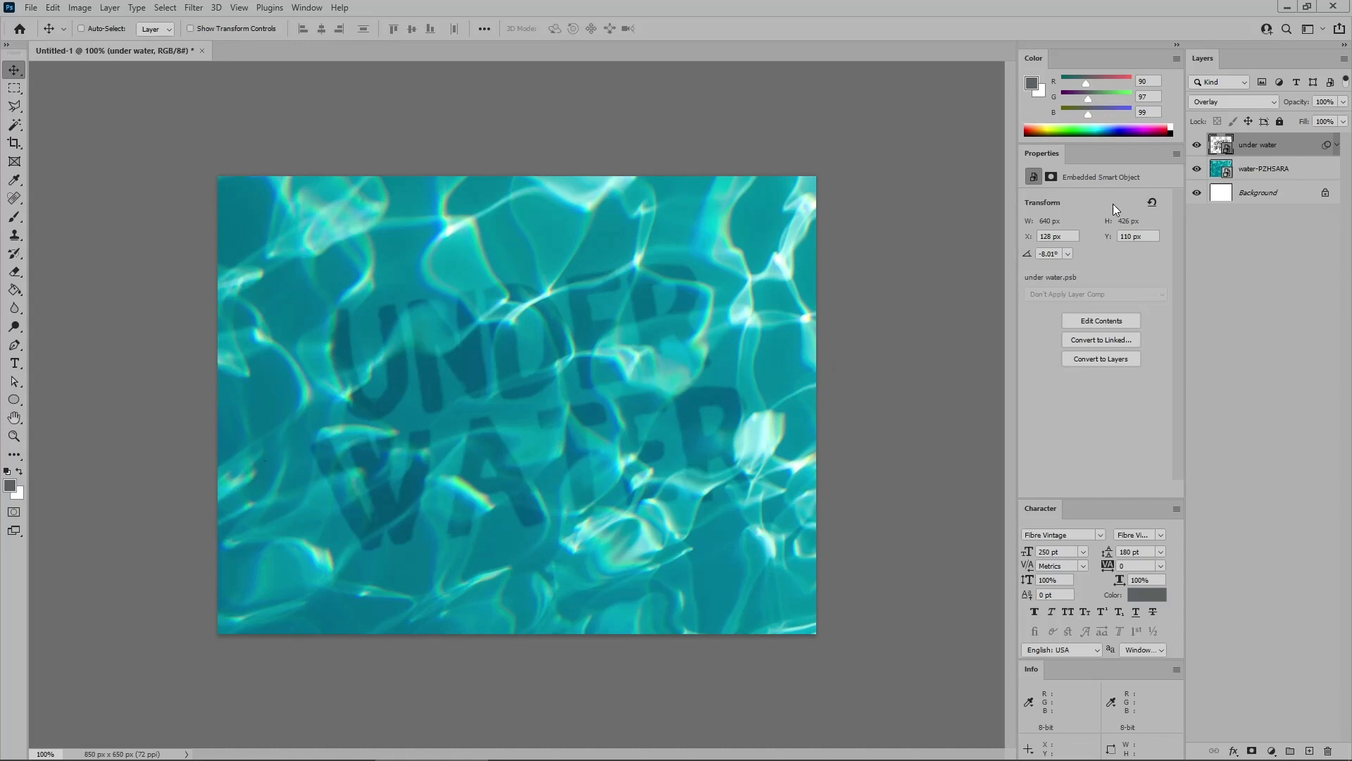
- Recolor the text inside the under water smart object to RGB 60, 67, 69 and close its contents with the changes saved
double_click(1223, 145)
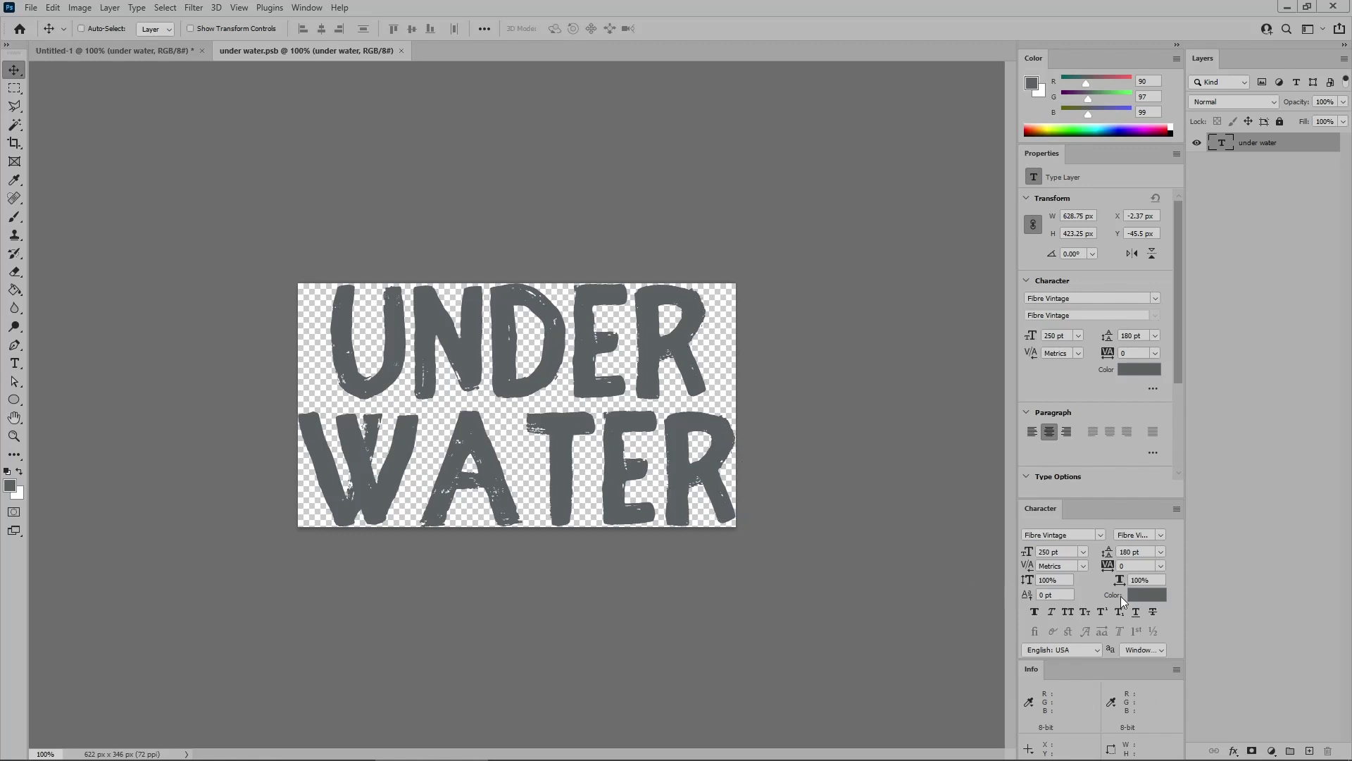
left_click(1144, 598)
double_click(885, 658)
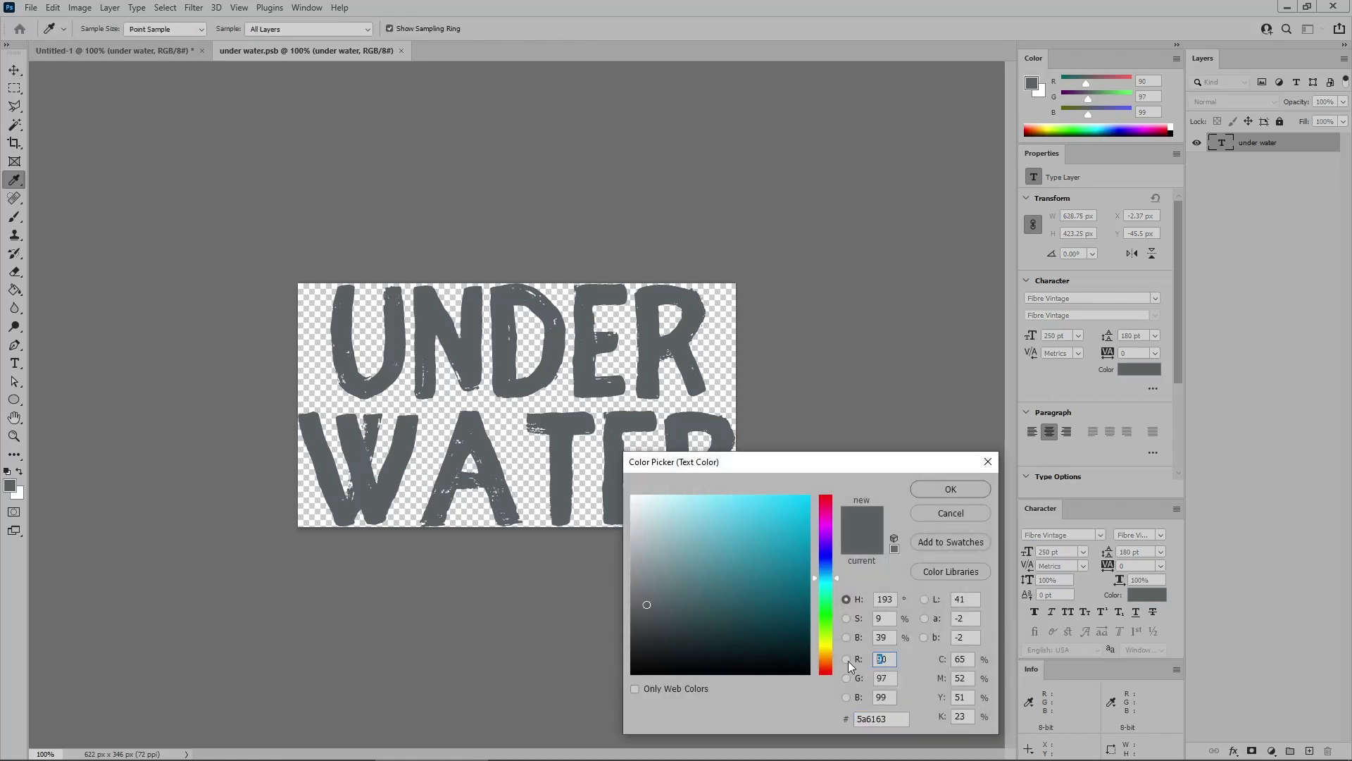
type("60")
double_click(883, 678)
type("67")
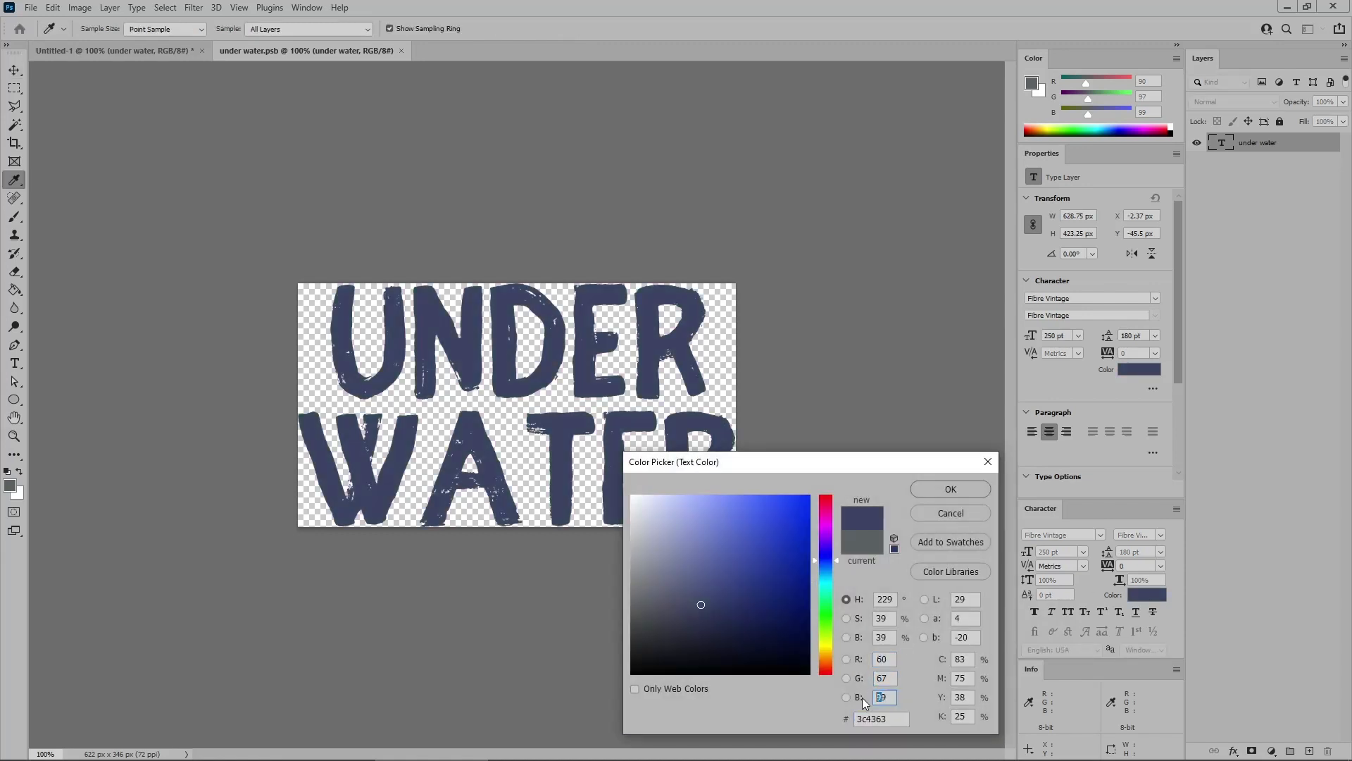
type("69")
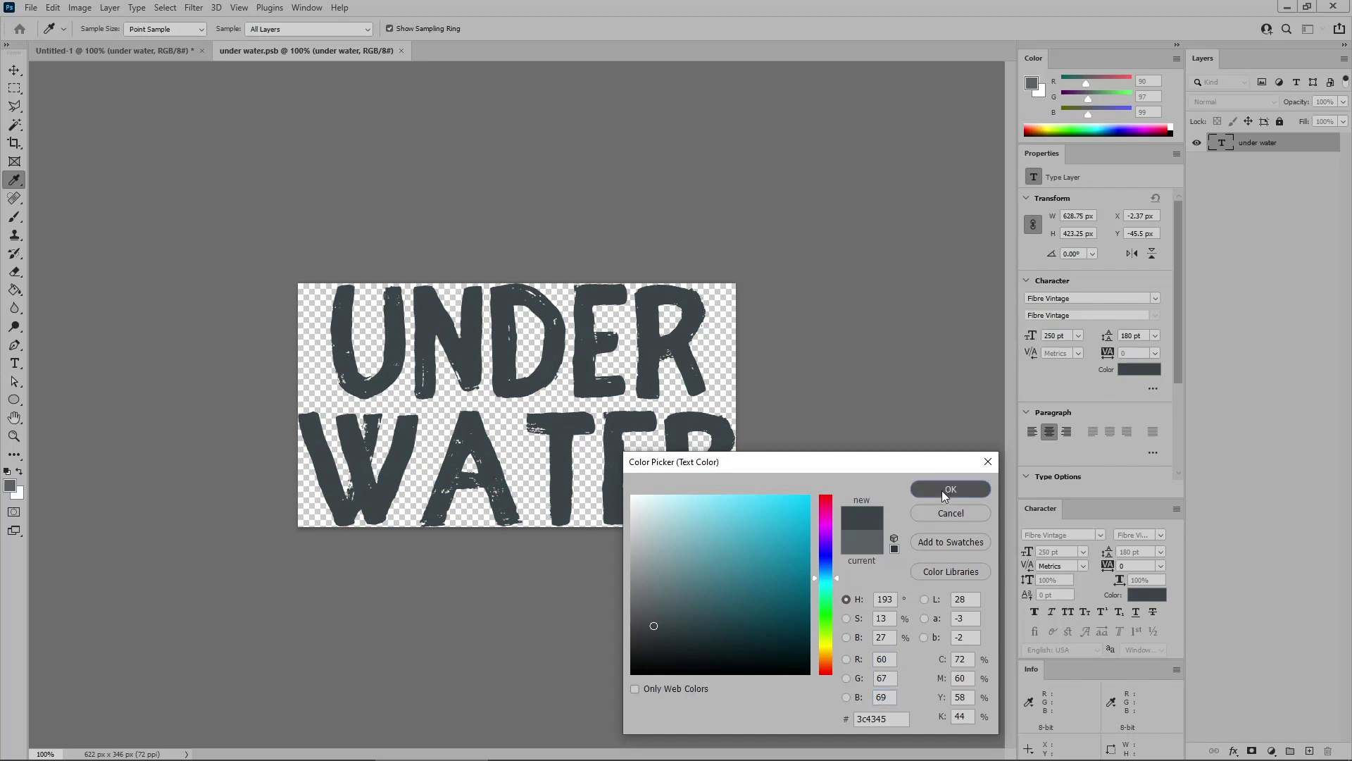
left_click(951, 489)
left_click(407, 51)
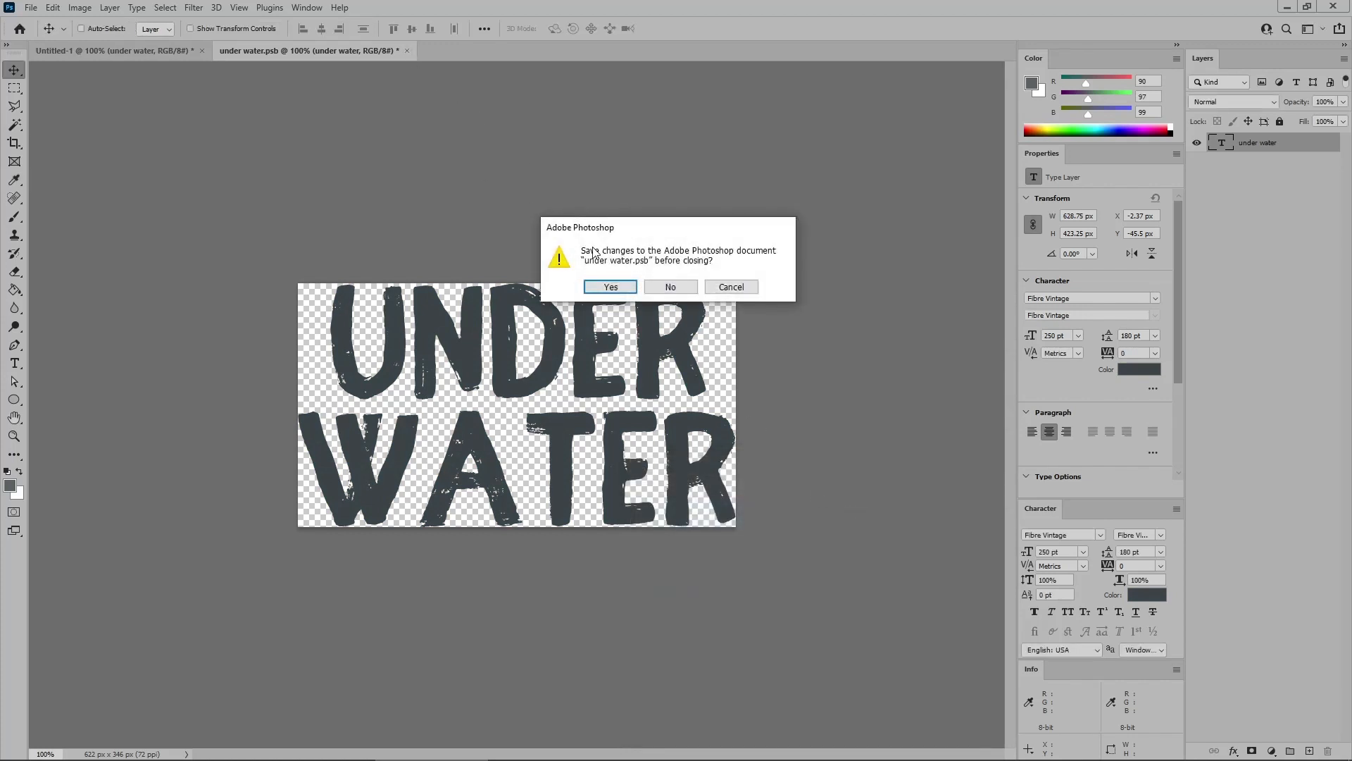
left_click(609, 290)
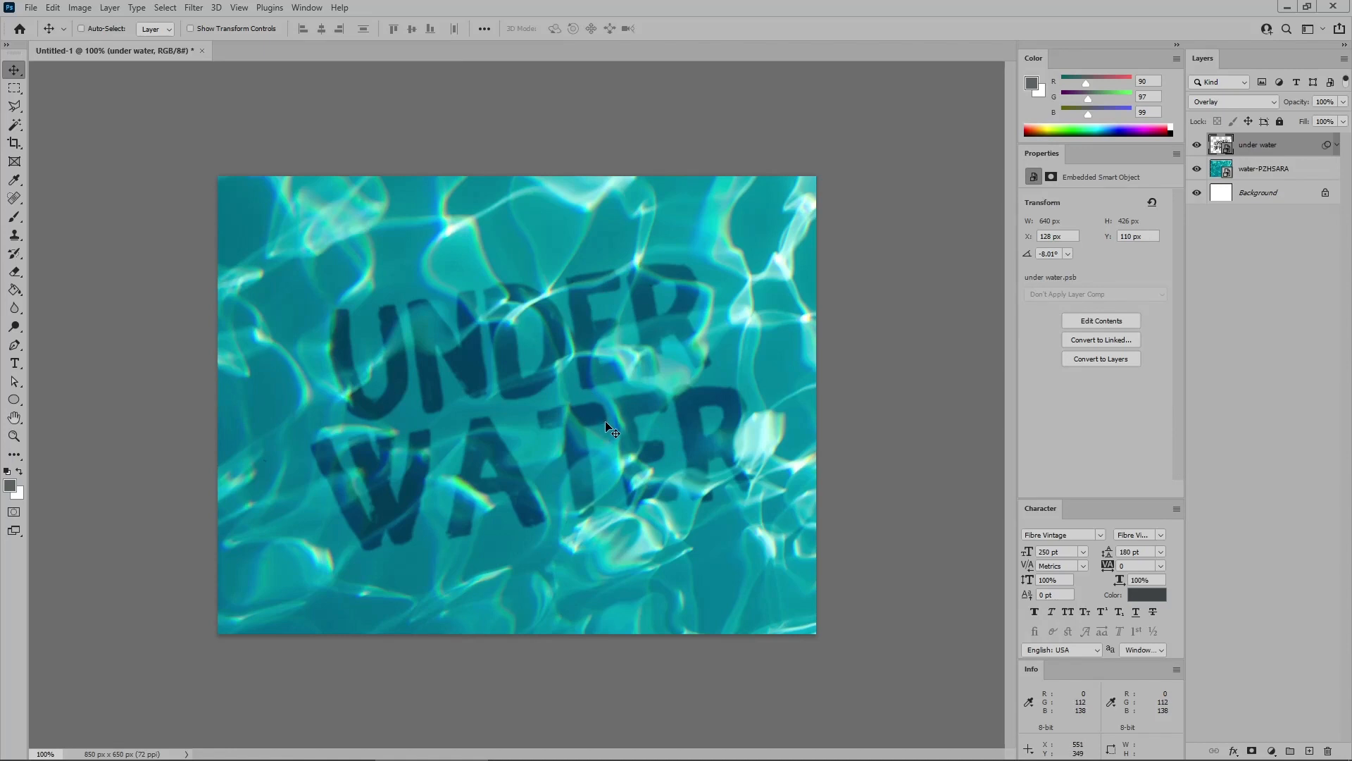
- Duplicate the water-PZHSARA layer and move the copy above the under water layer
left_click(1305, 175)
key("ctrl")
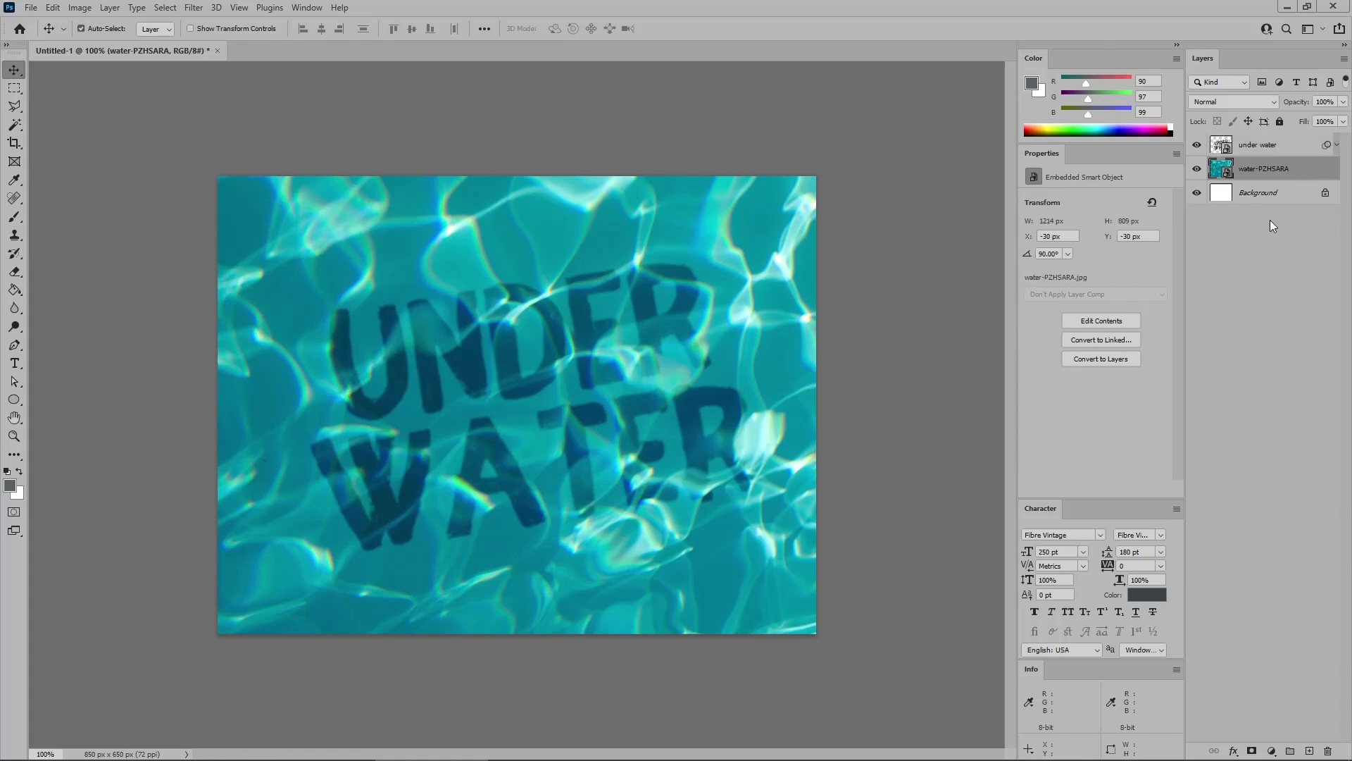
key("ctrl+j")
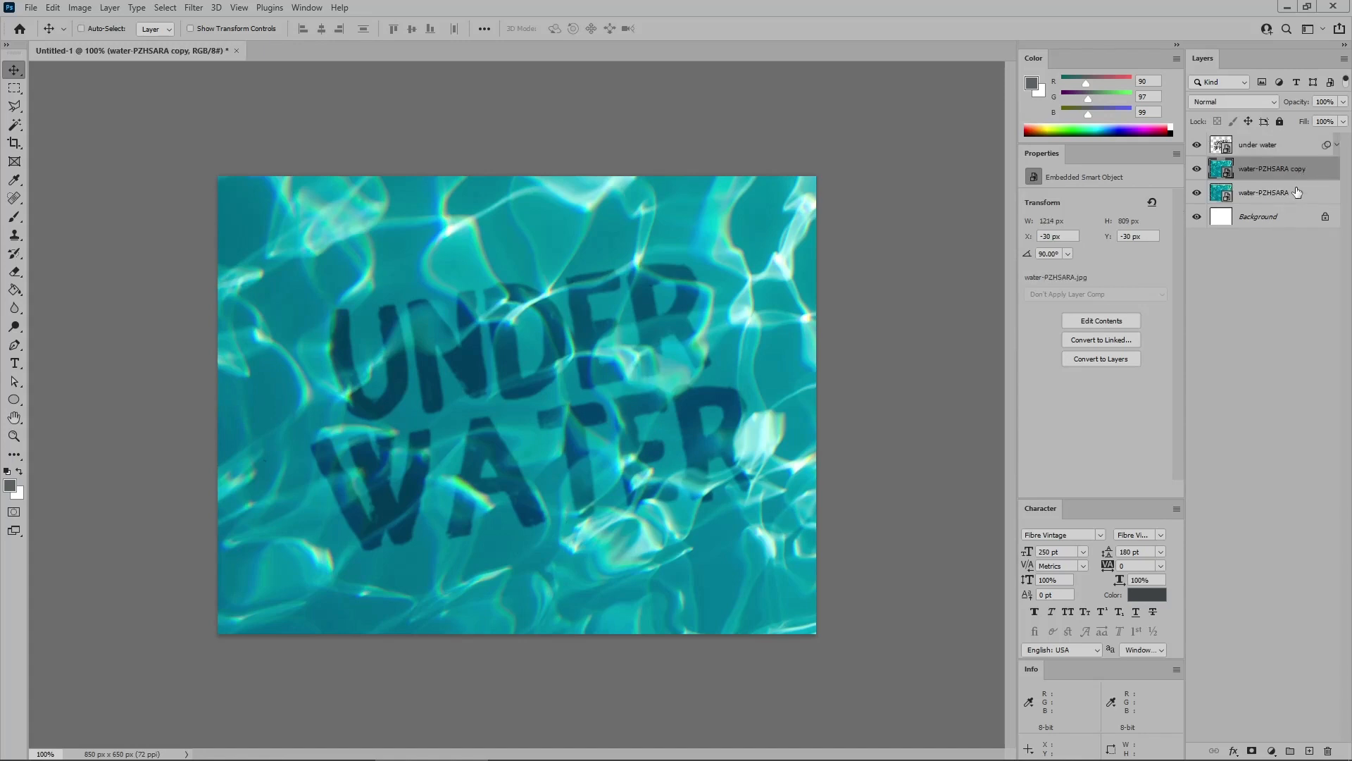
left_click_drag(1326, 170, 1316, 139)
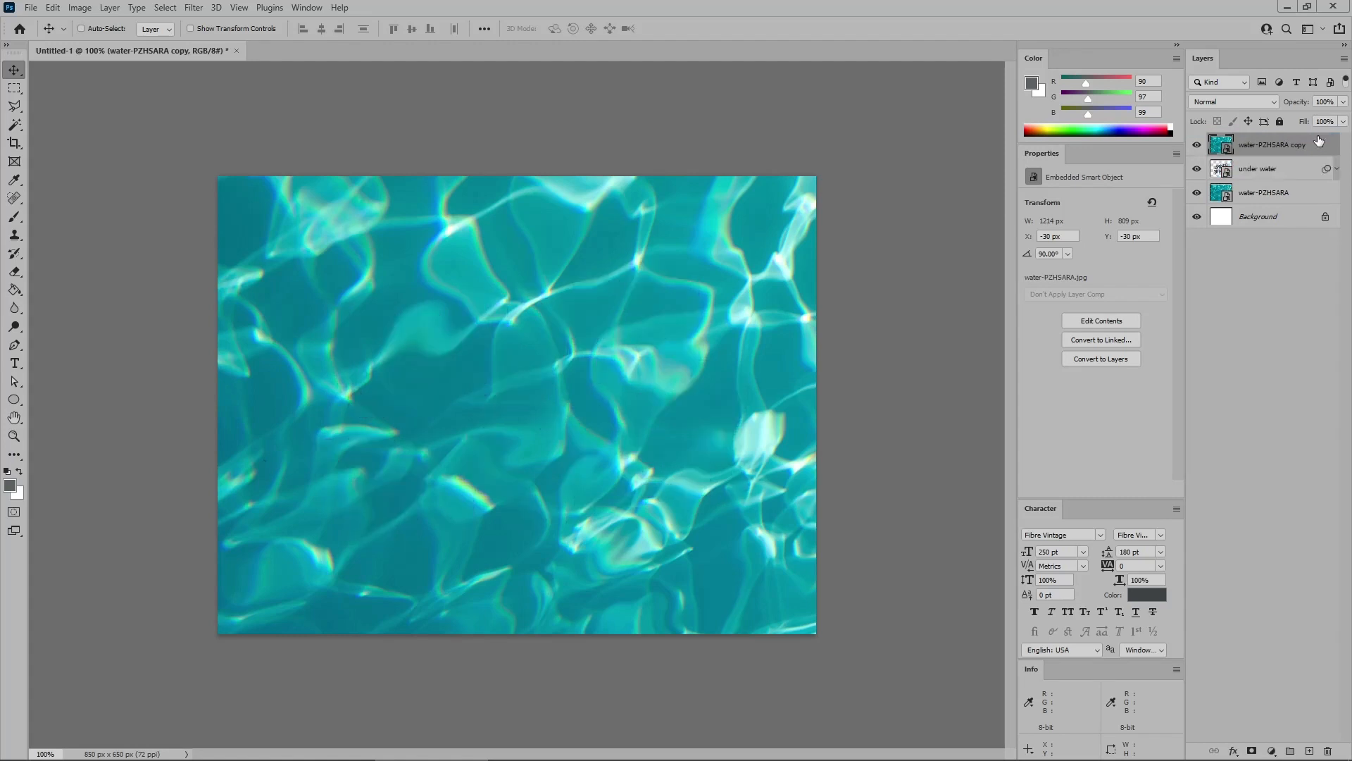
- Set the water-PZHSARA copy layer's blend mode to Screen and its opacity to 20%
left_click(1273, 104)
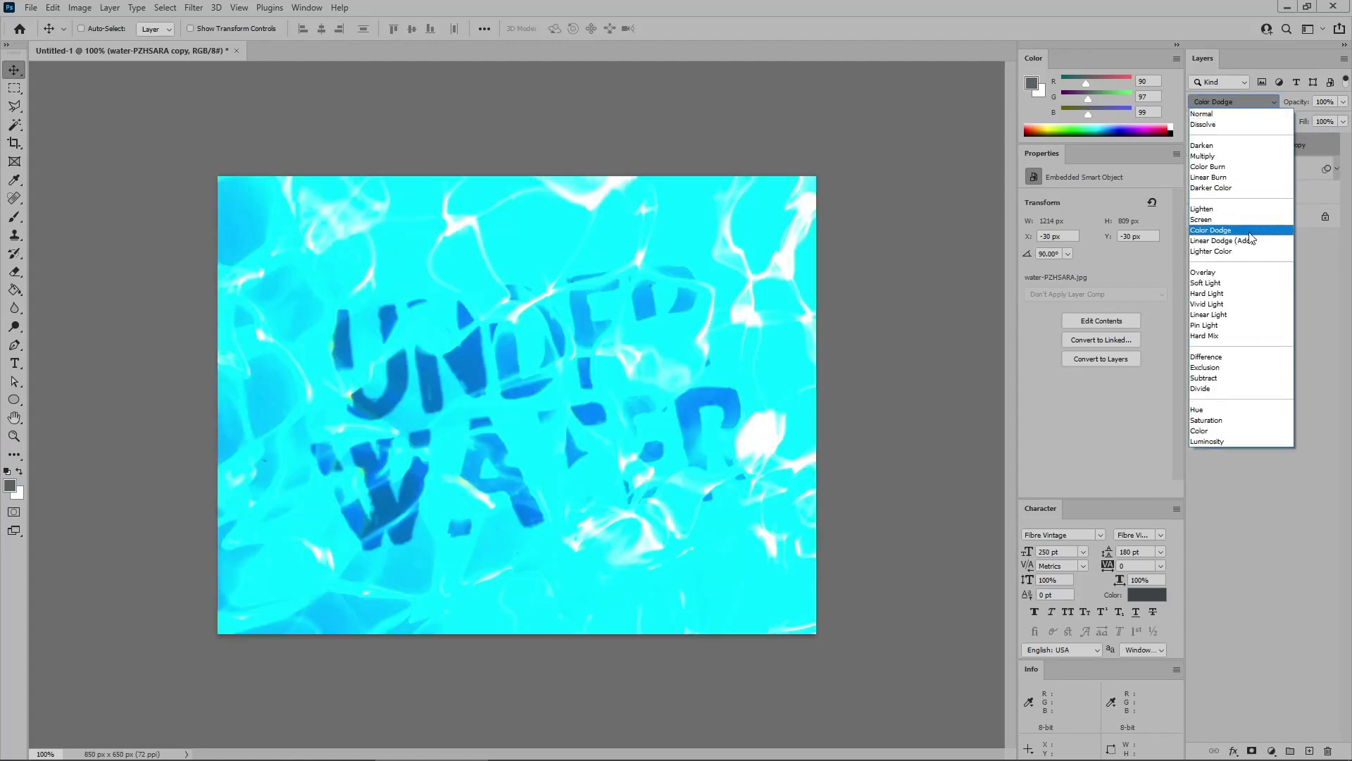
left_click(1245, 220)
left_click(1326, 101)
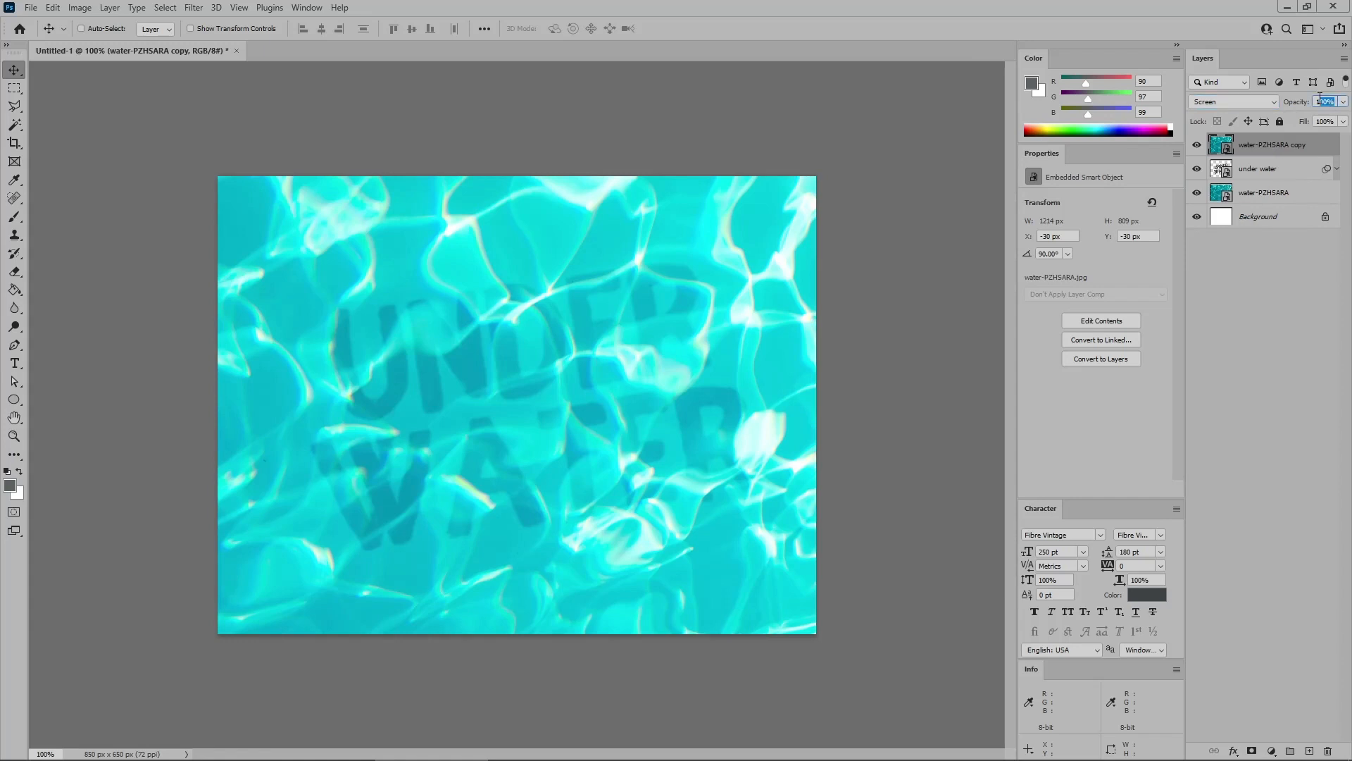
type("20")
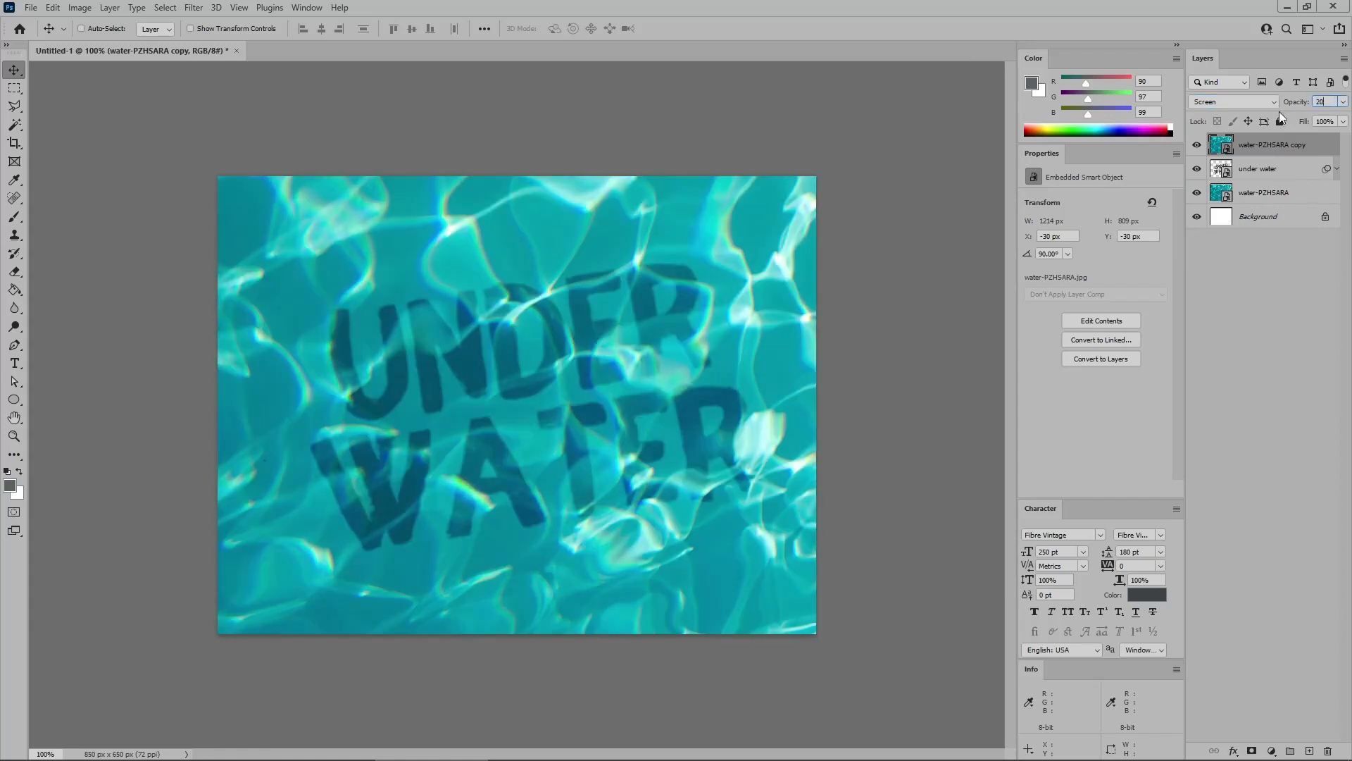
key("Return")
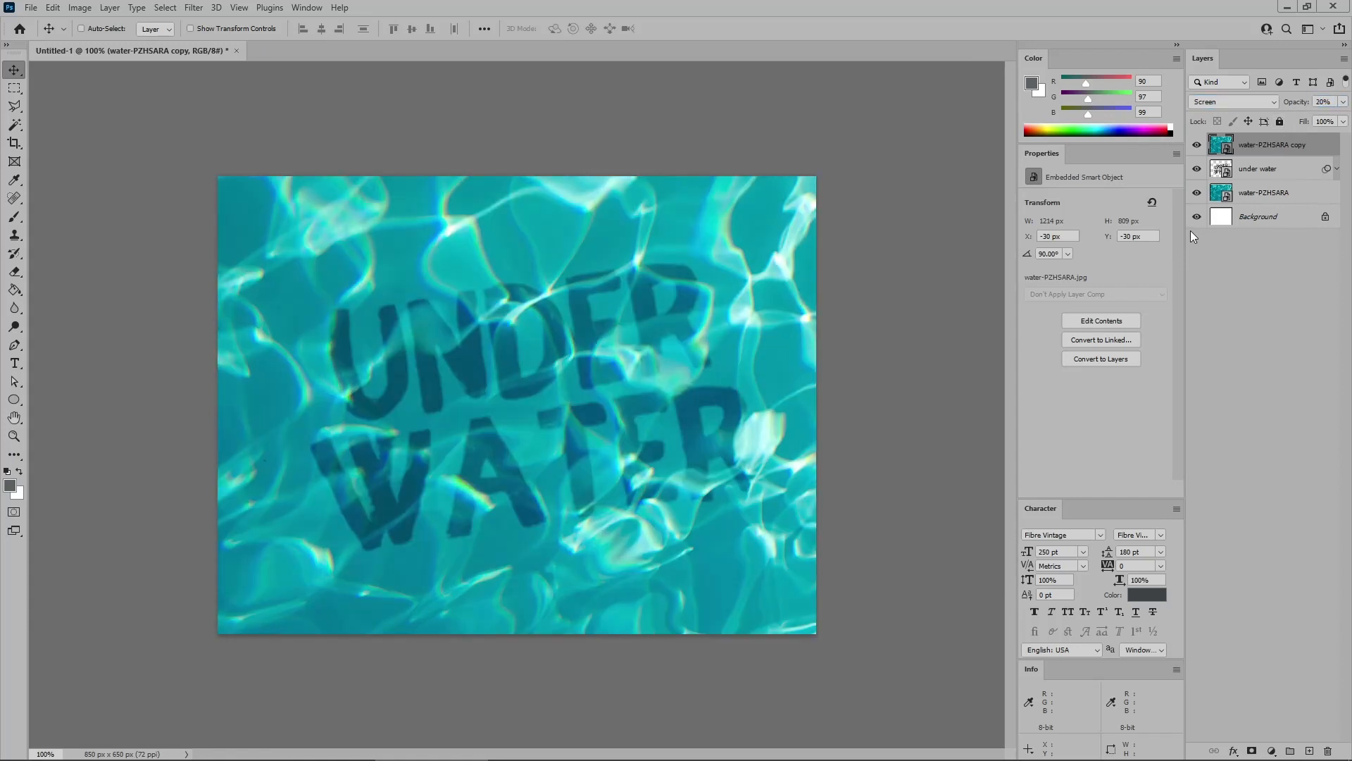